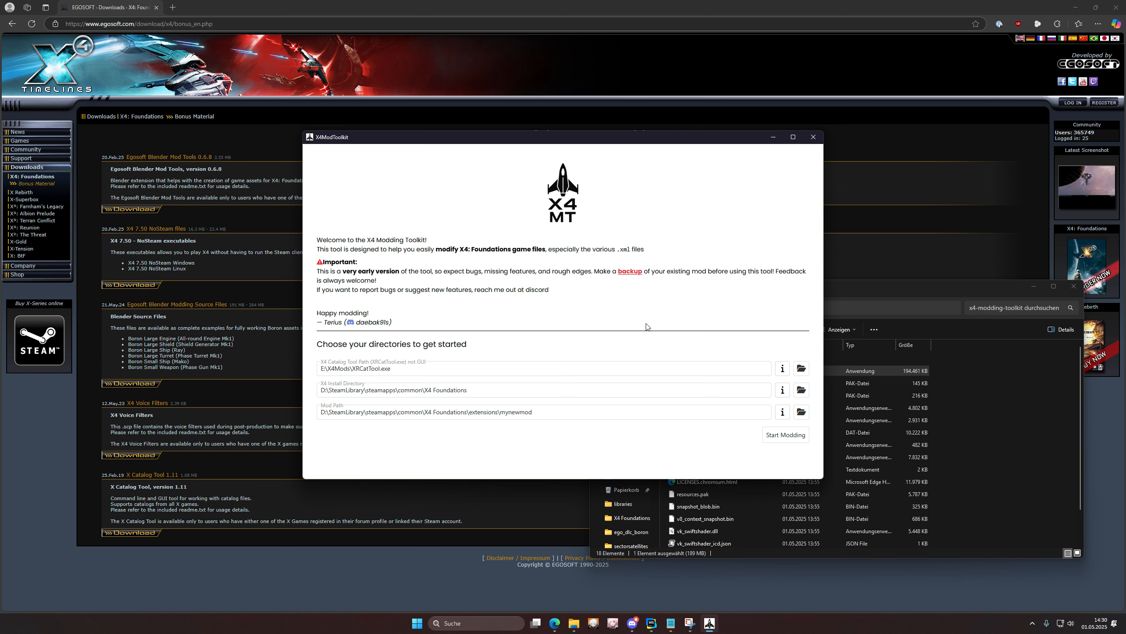
Step: Look up the X Catalog Tool 1.11 download entry on the Egosoft downloads page
{"action": "left_click_drag", "start_coordinate": [394, 365], "coordinate": [352, 368]}
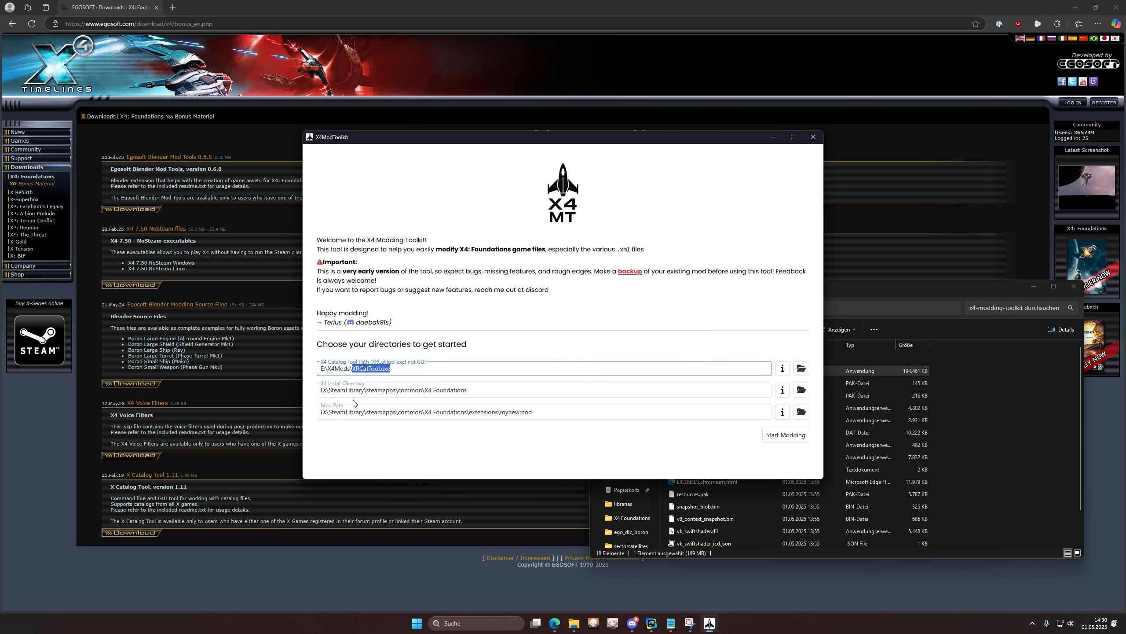
{"action": "left_click", "coordinate": [148, 473]}
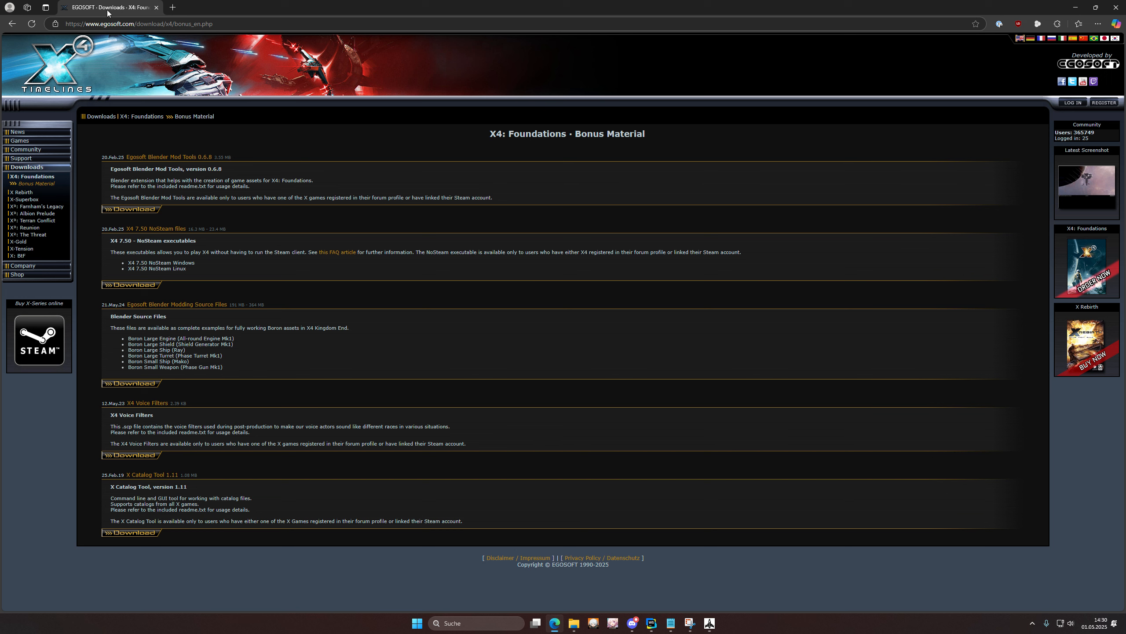
{"action": "left_click_drag", "start_coordinate": [120, 472], "coordinate": [183, 474]}
{"action": "left_click", "coordinate": [472, 491]}
Step: Set the catalog tool path to E:\X4Mods\XRCatTool.exe
{"action": "left_click", "coordinate": [709, 623]}
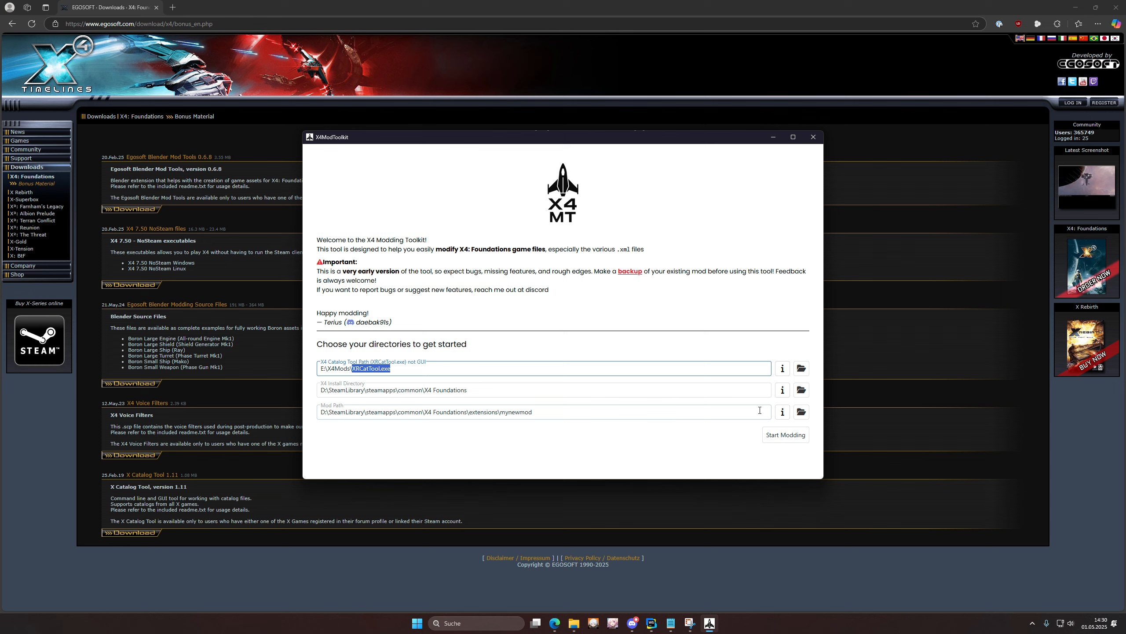
{"action": "left_click", "coordinate": [801, 368]}
{"action": "left_click", "coordinate": [95, 26]}
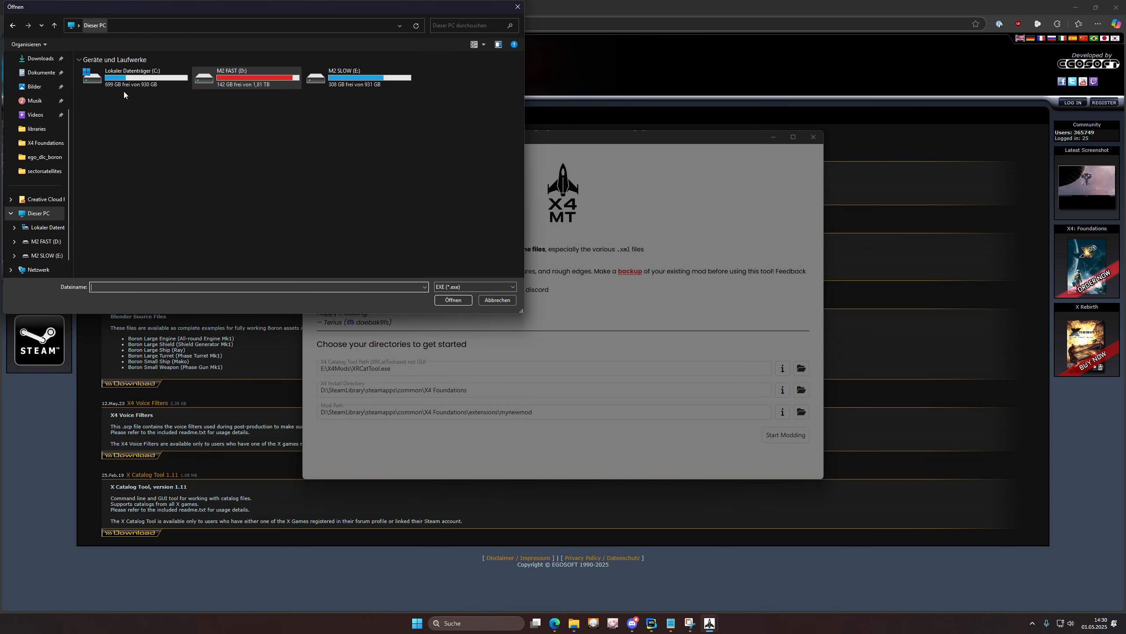
{"action": "double_click", "coordinate": [346, 85]}
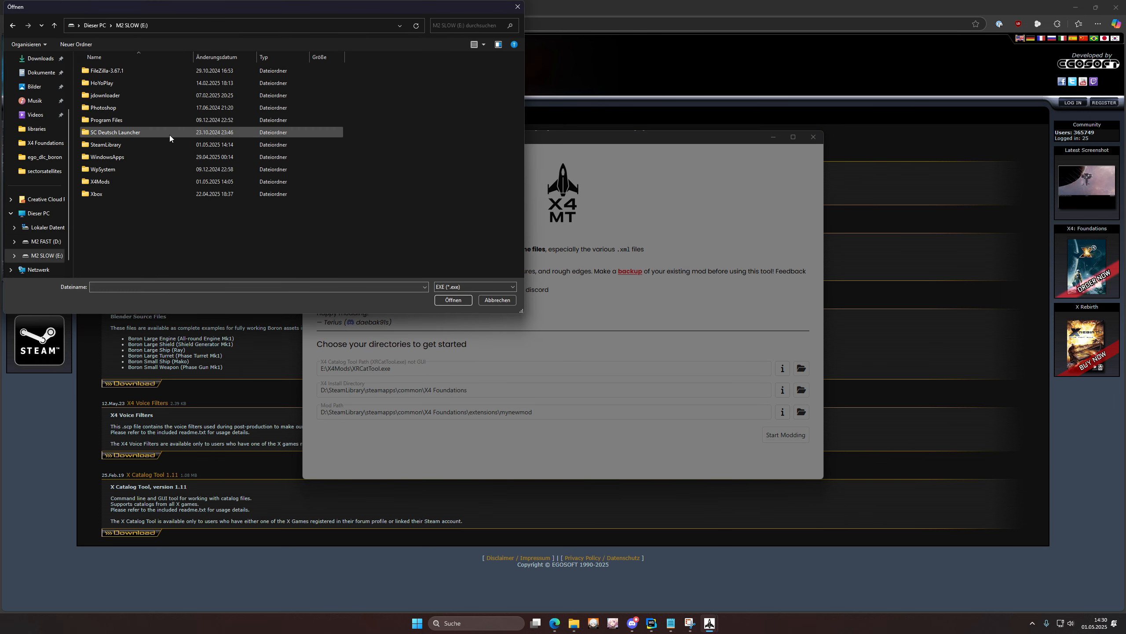
{"action": "double_click", "coordinate": [115, 175]}
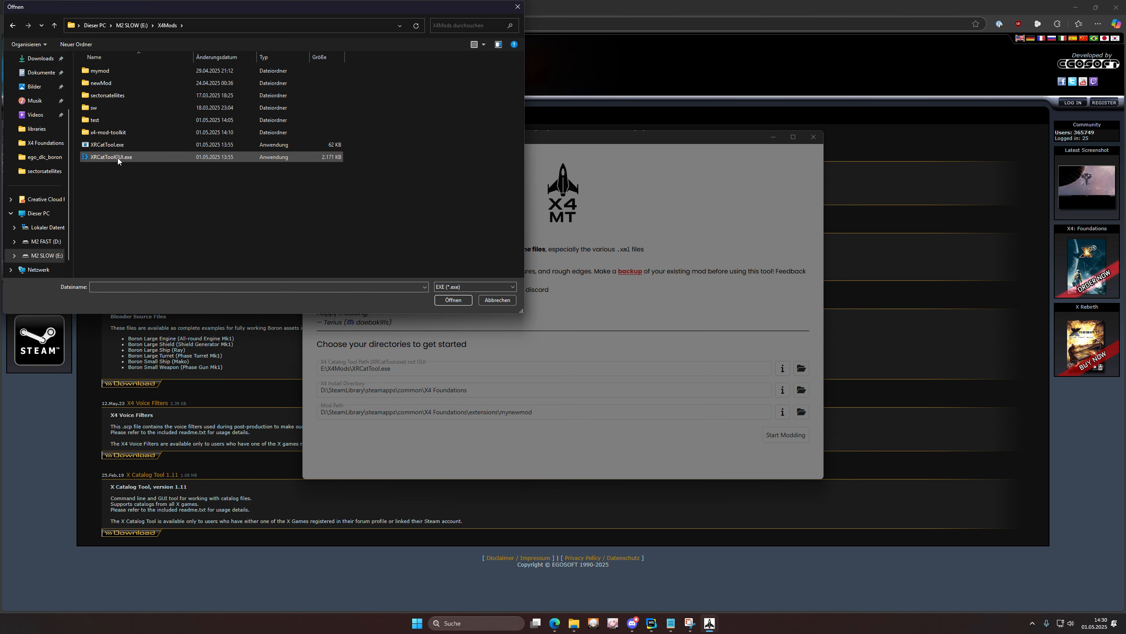
{"action": "left_click", "coordinate": [118, 158]}
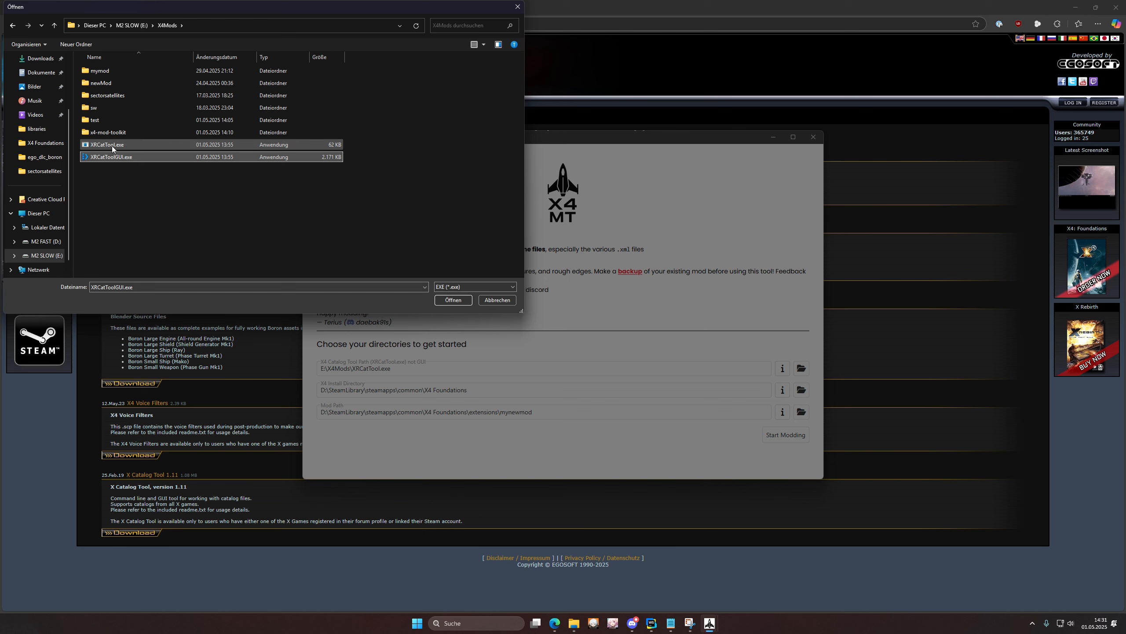
{"action": "left_click", "coordinate": [115, 146]}
{"action": "double_click", "coordinate": [106, 147]}
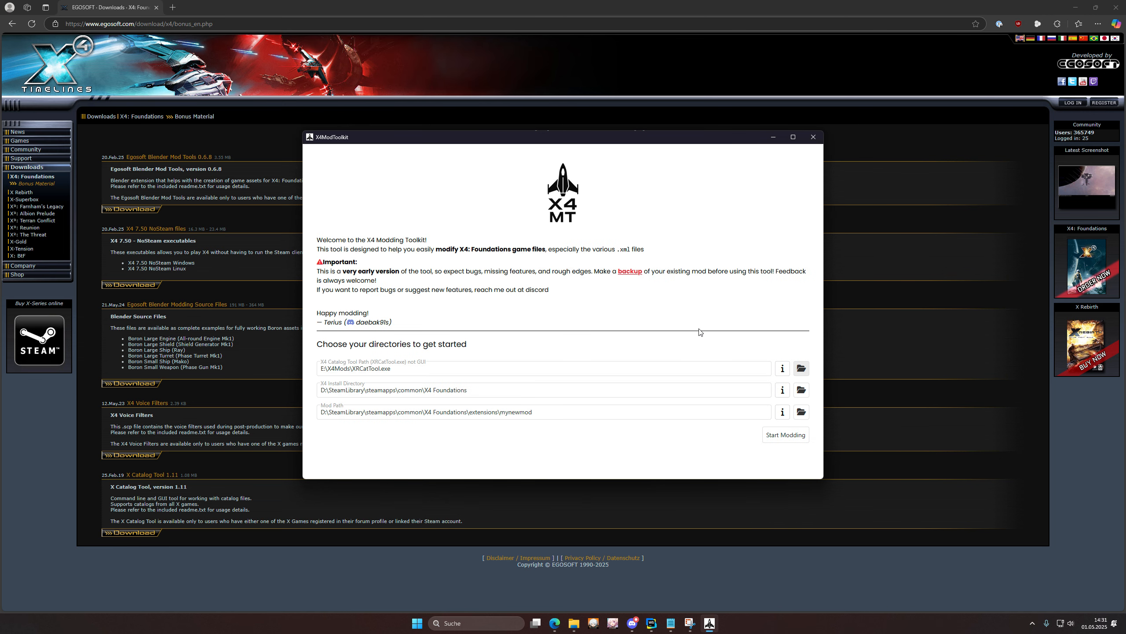
Step: Set the install directory to D:\SteamLibrary\steamapps\common\X4 Foundations
{"action": "left_click", "coordinate": [801, 389]}
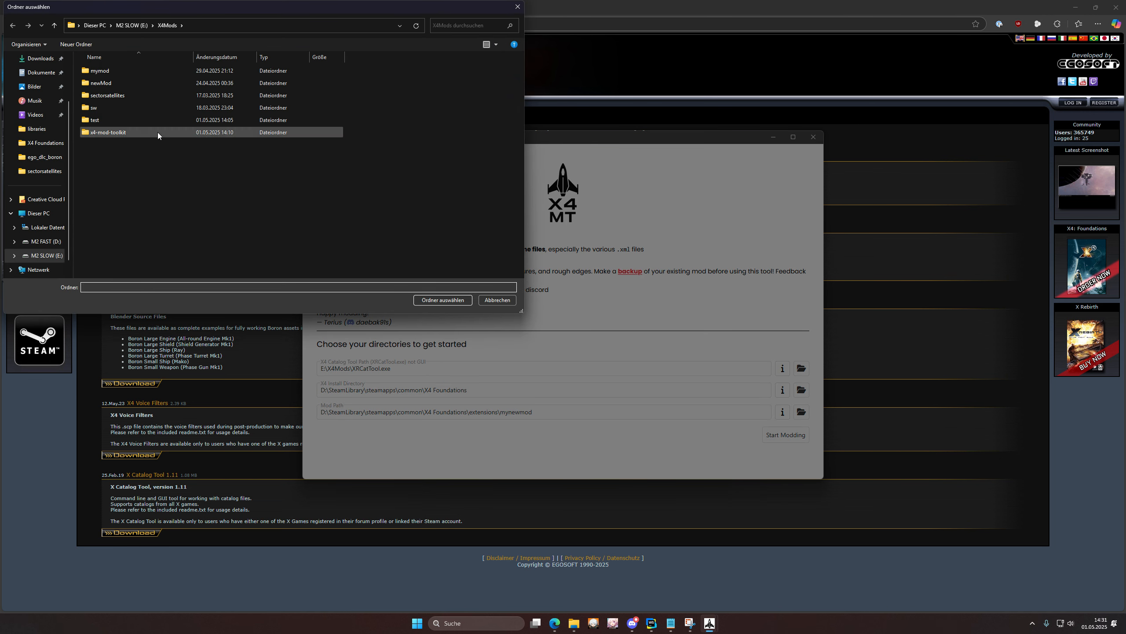
{"action": "left_click", "coordinate": [45, 241]}
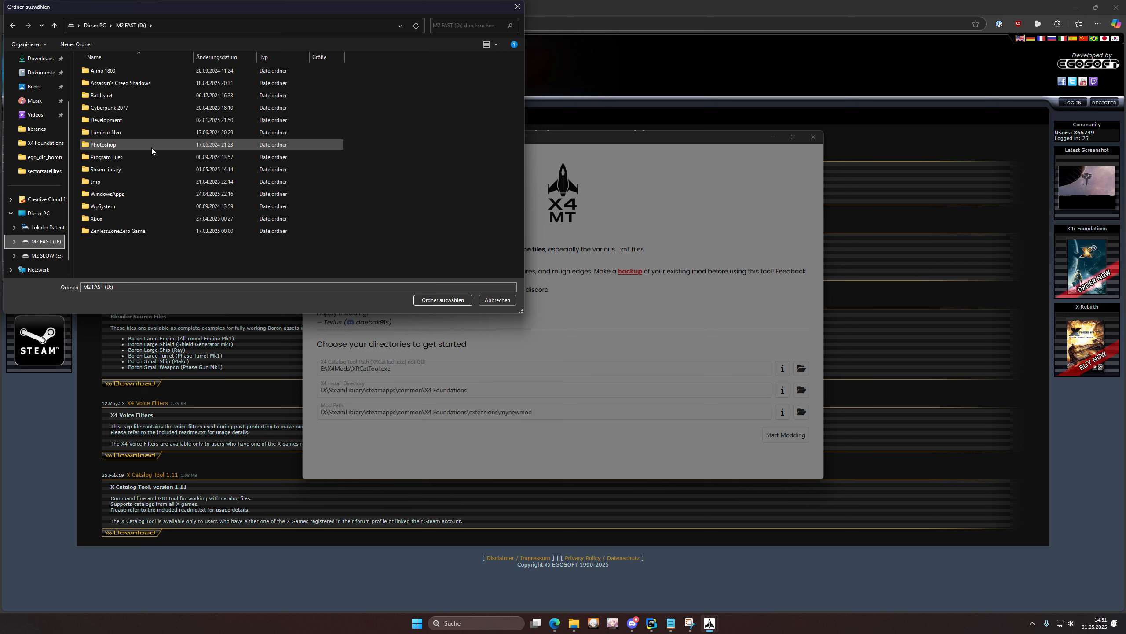
{"action": "double_click", "coordinate": [134, 171]}
{"action": "double_click", "coordinate": [120, 71]}
{"action": "left_click", "coordinate": [116, 70]}
{"action": "double_click", "coordinate": [116, 70]}
{"action": "scroll", "coordinate": [130, 96], "scroll_direction": "down", "scroll_amount": 10}
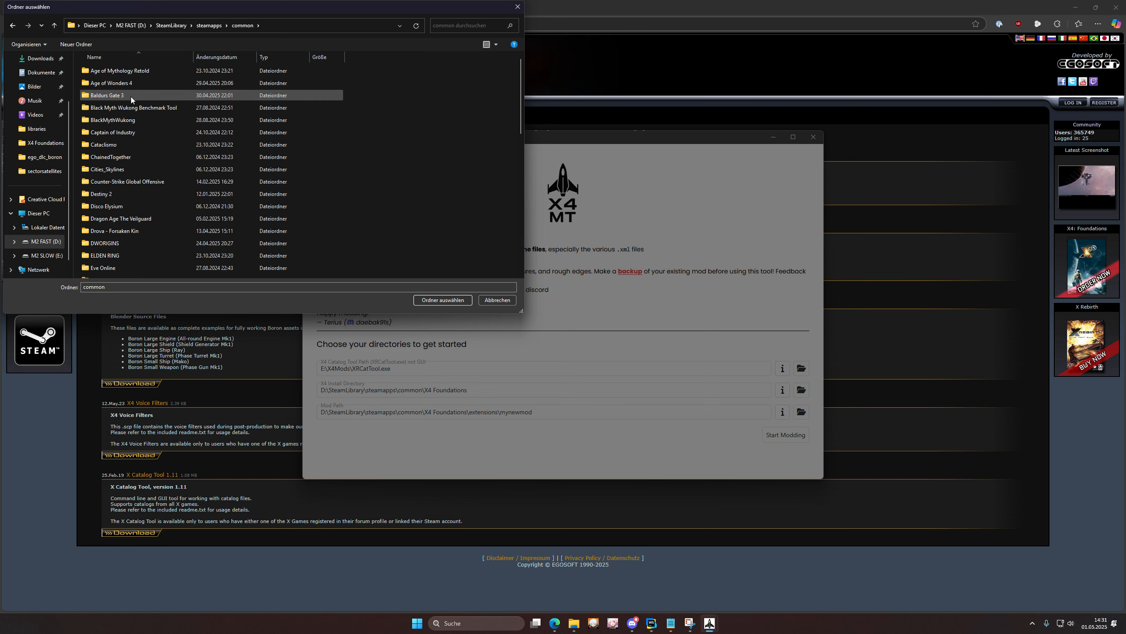
{"action": "left_click", "coordinate": [121, 272]}
{"action": "double_click", "coordinate": [121, 273]}
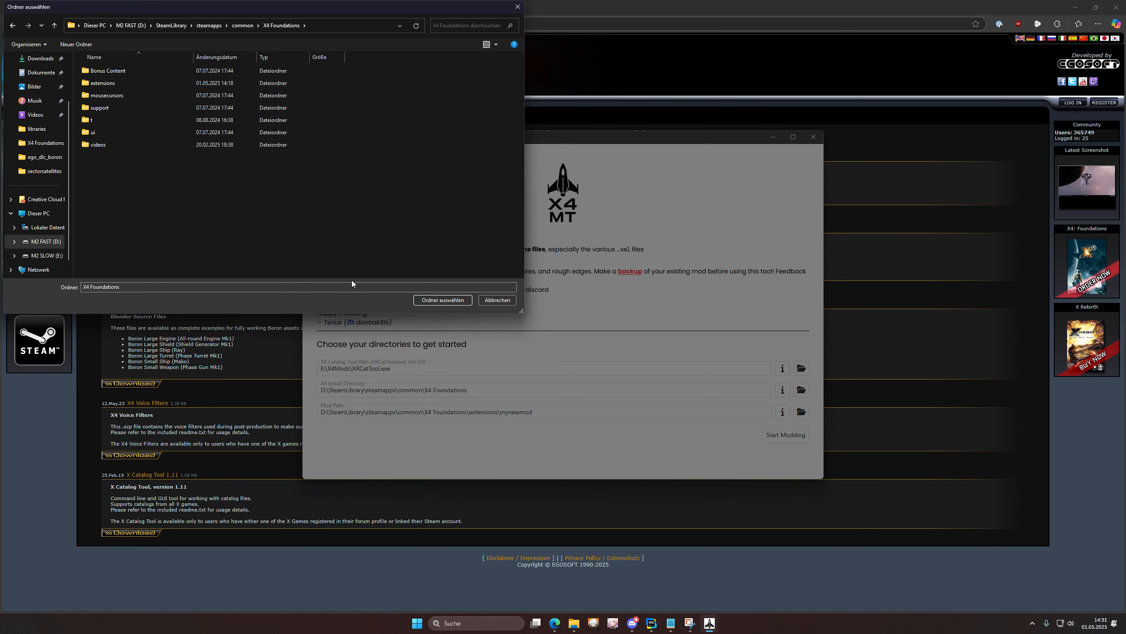
{"action": "left_click", "coordinate": [431, 301]}
Step: Set the mod path to the extensions\mynewmod folder
{"action": "left_click", "coordinate": [801, 412]}
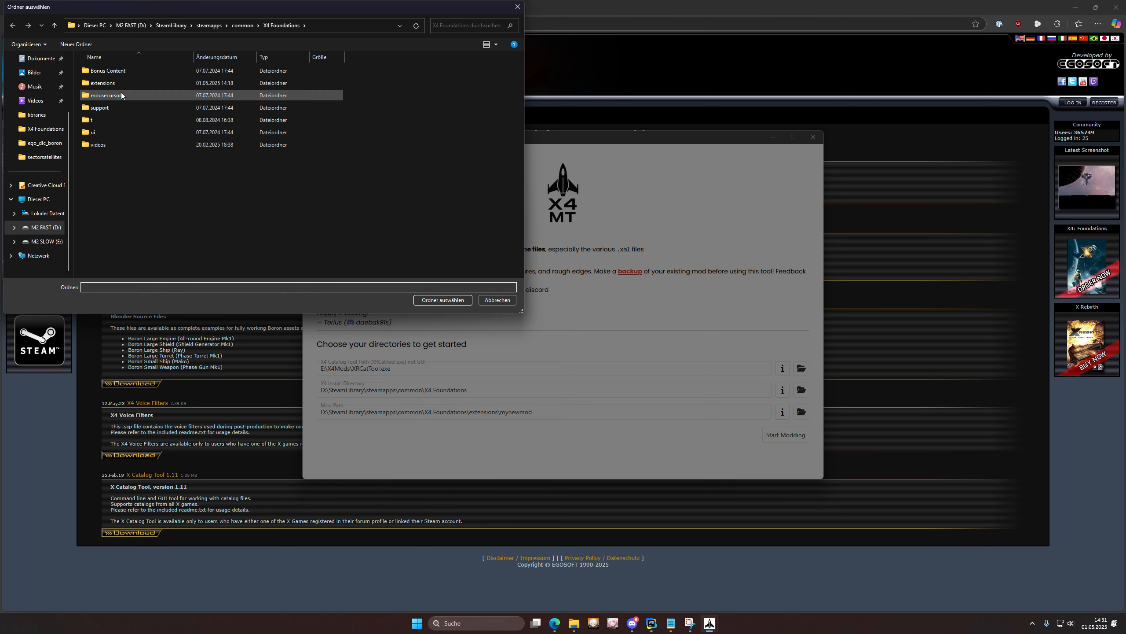
{"action": "double_click", "coordinate": [106, 84]}
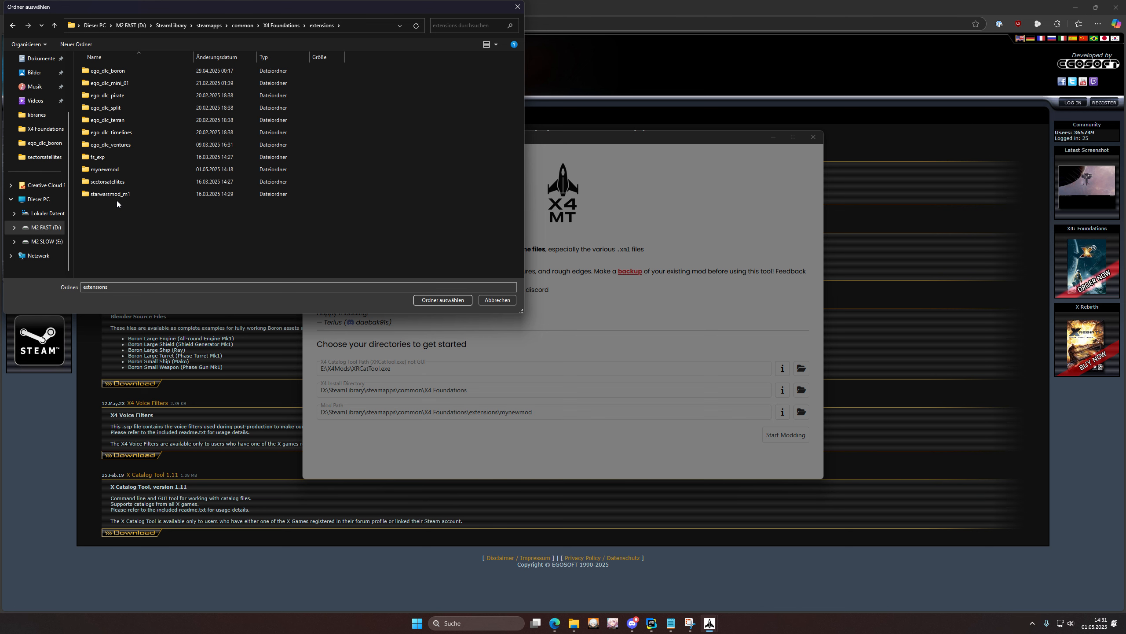
{"action": "double_click", "coordinate": [107, 173]}
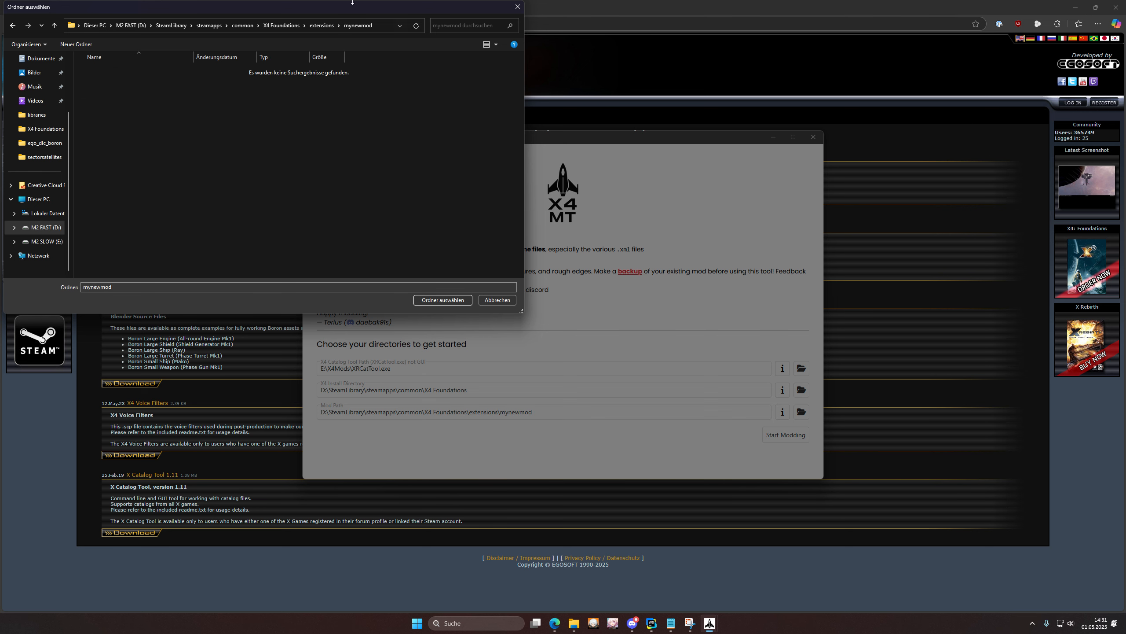
{"action": "left_click", "coordinate": [456, 300]}
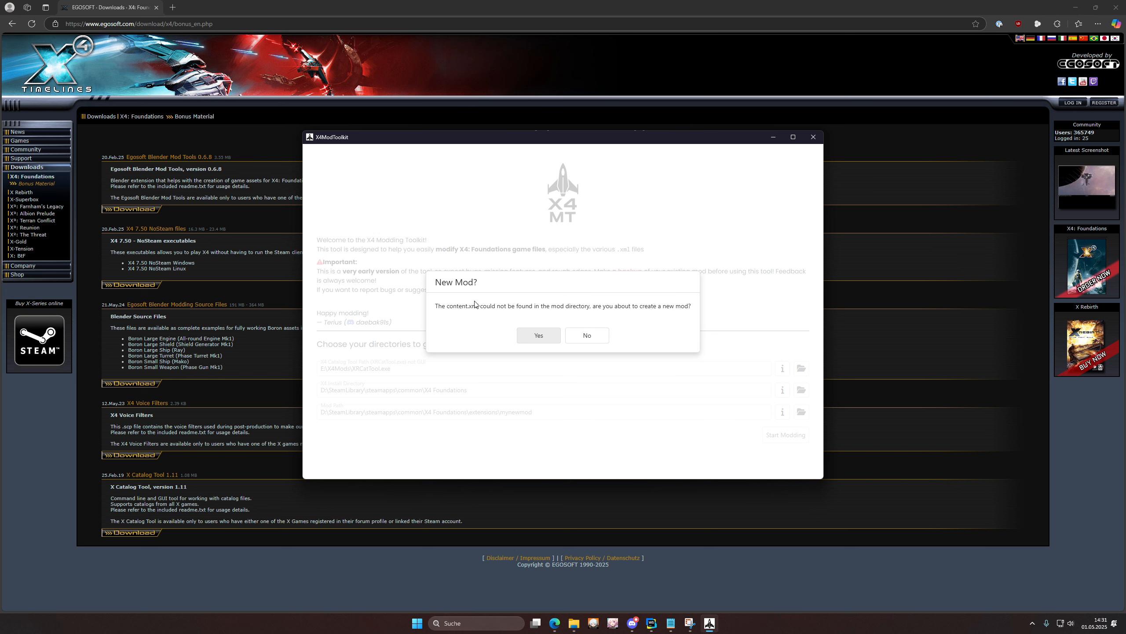
Step: Answer Yes to create a new mod, since mynewmod has no content.xml
{"action": "left_click_drag", "start_coordinate": [438, 306], "coordinate": [672, 310]}
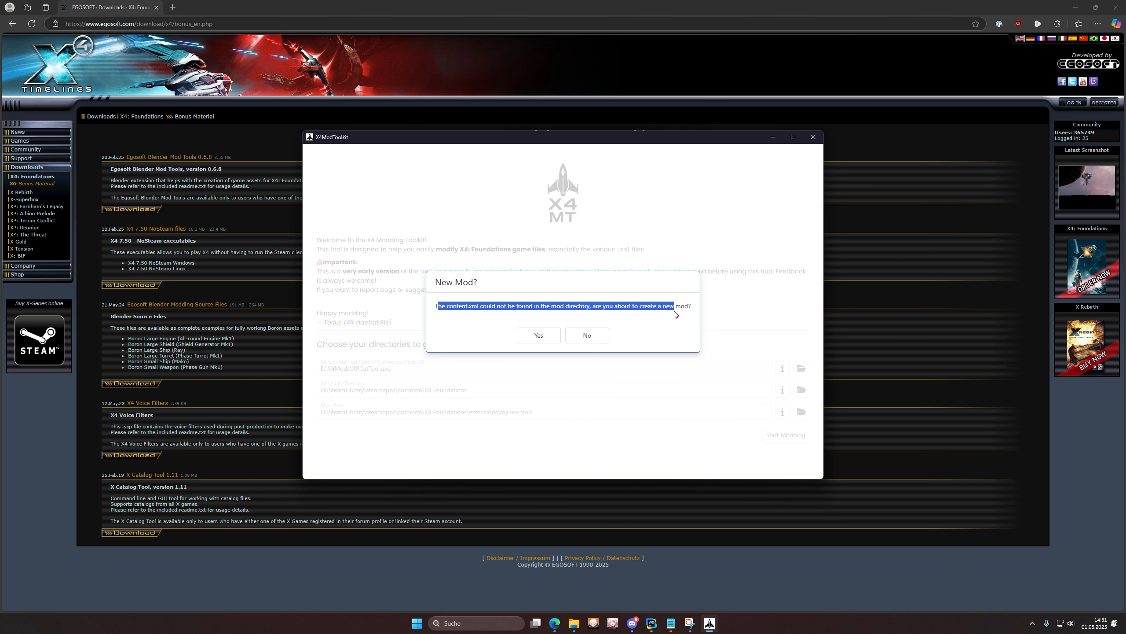
{"action": "left_click", "coordinate": [669, 306]}
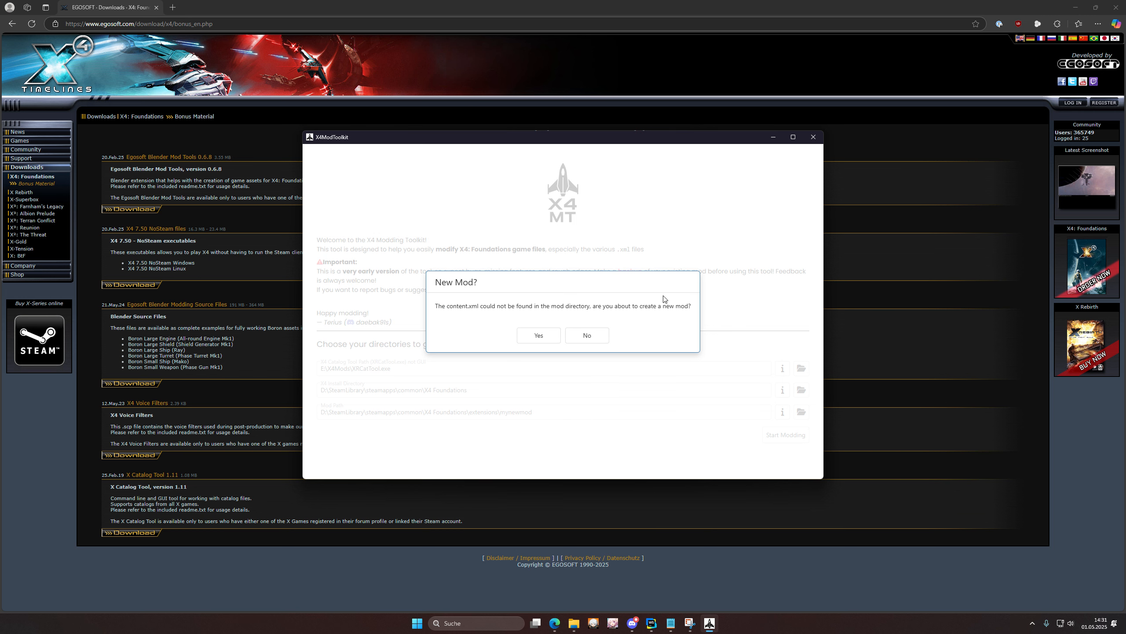
{"action": "left_click", "coordinate": [541, 336]}
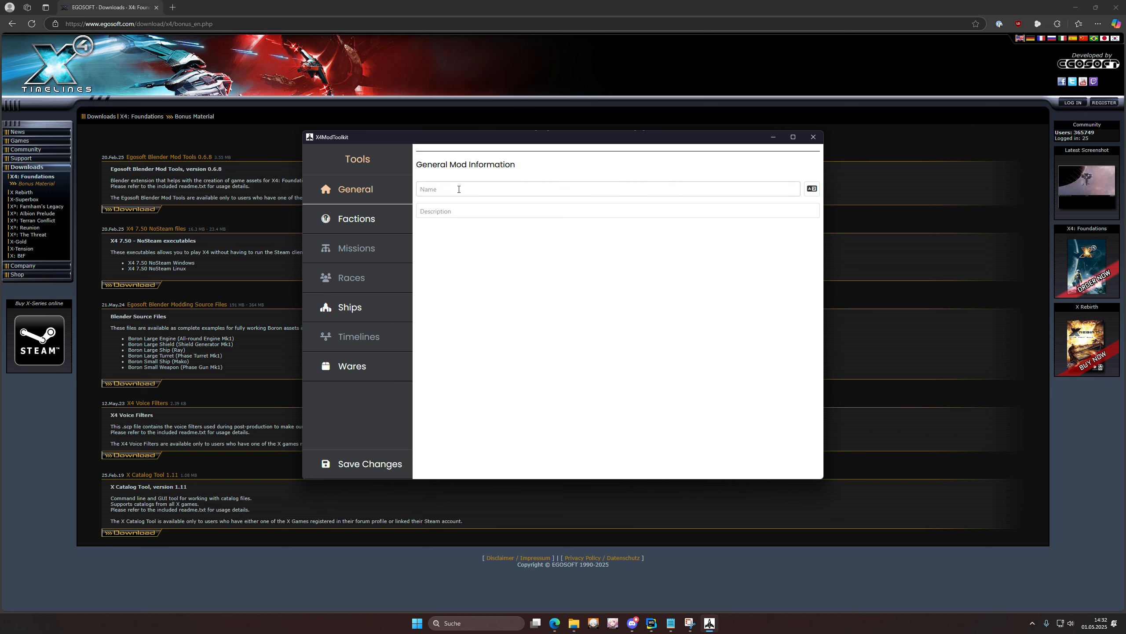
Step: Enter 'My mod' as the mod name and 'Its a cool mod' as its description
{"action": "left_click", "coordinate": [481, 189]}
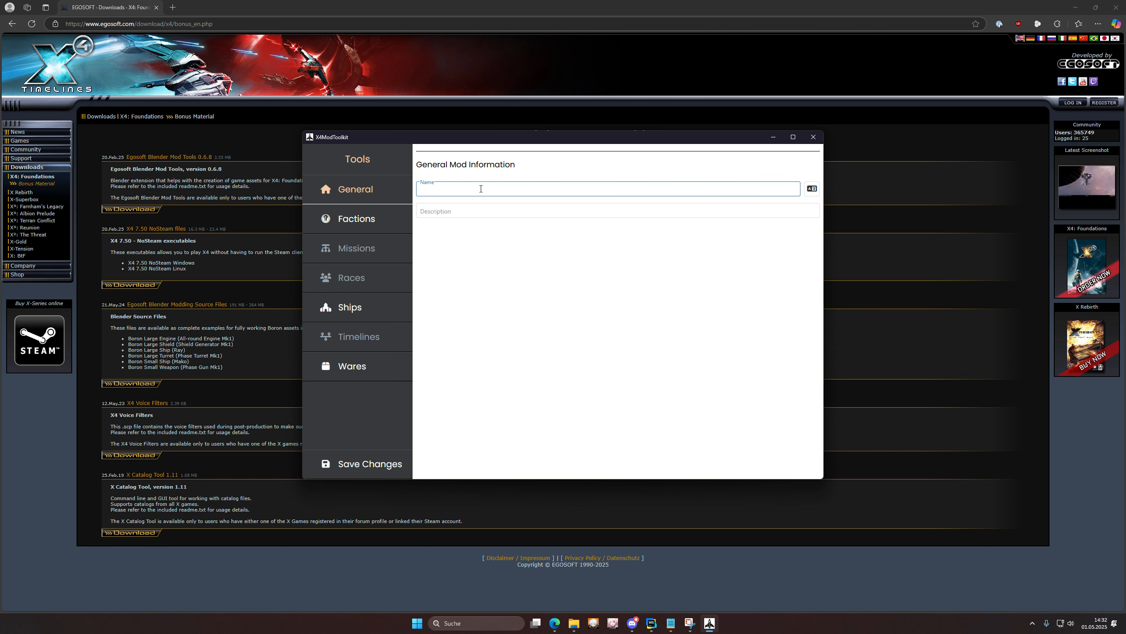
{"action": "type", "text": "My mod"}
{"action": "key", "text": "Tab"}
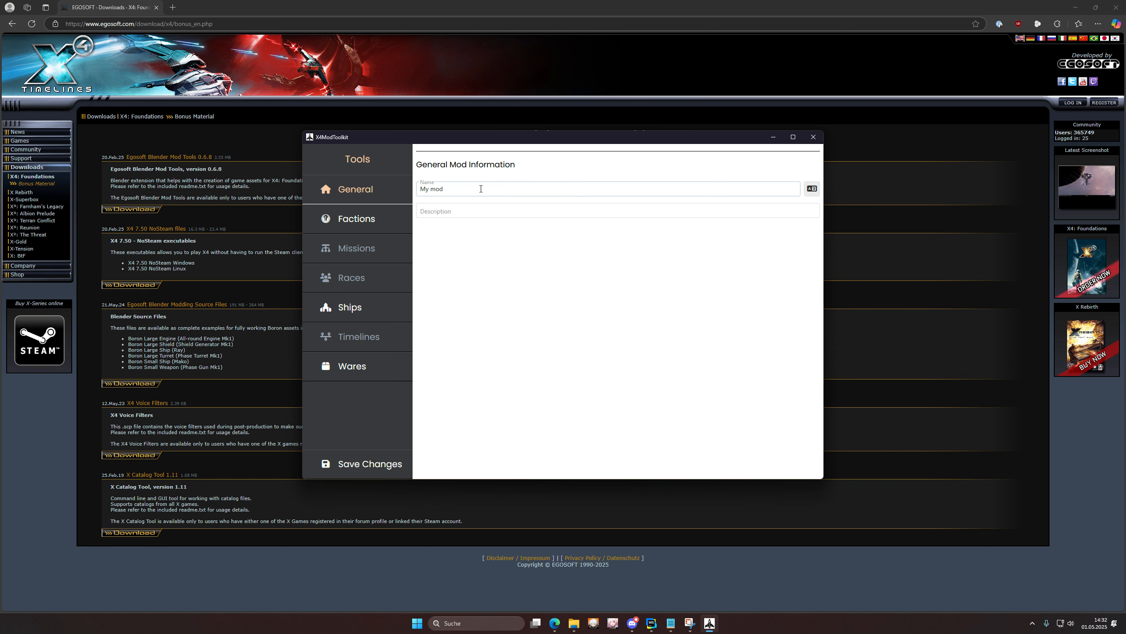
{"action": "type", "text": "Its a cool mod"}
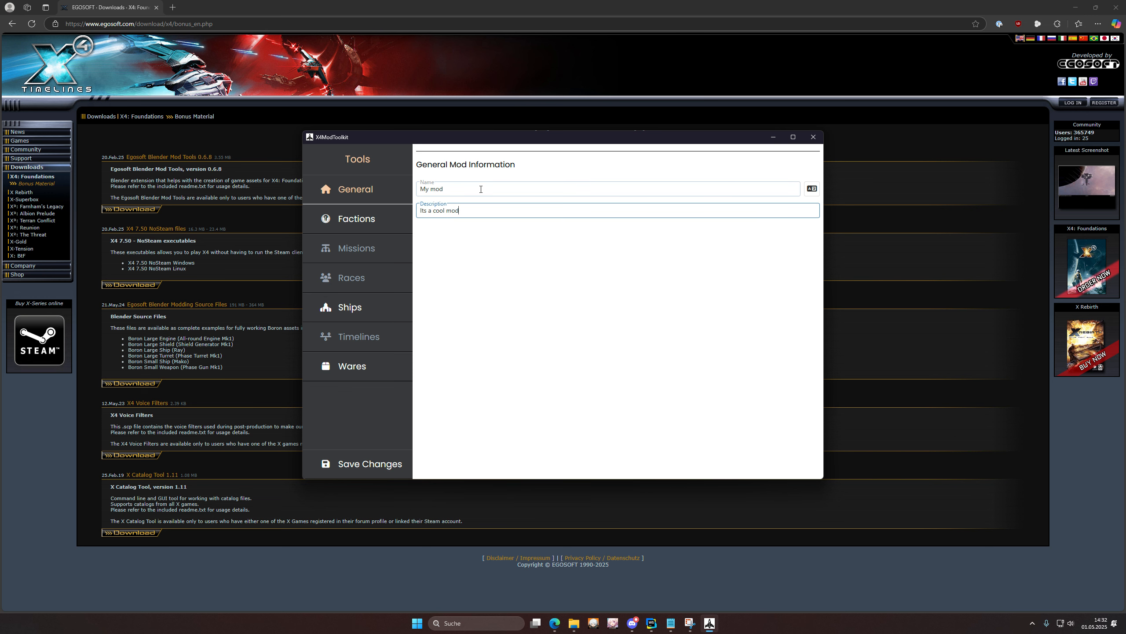
{"action": "left_click", "coordinate": [670, 165]}
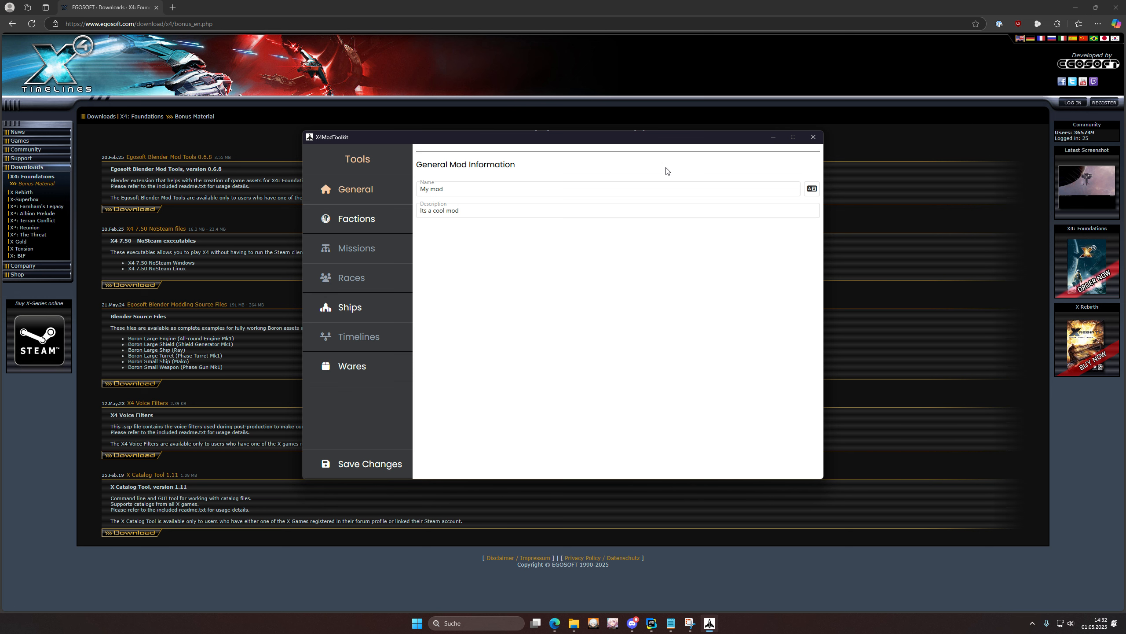
Step: Add a German translation with name 'Mein Mod' and description 'Its cool'
{"action": "left_click", "coordinate": [811, 192]}
{"action": "left_click", "coordinate": [674, 216]}
{"action": "left_click", "coordinate": [481, 257]}
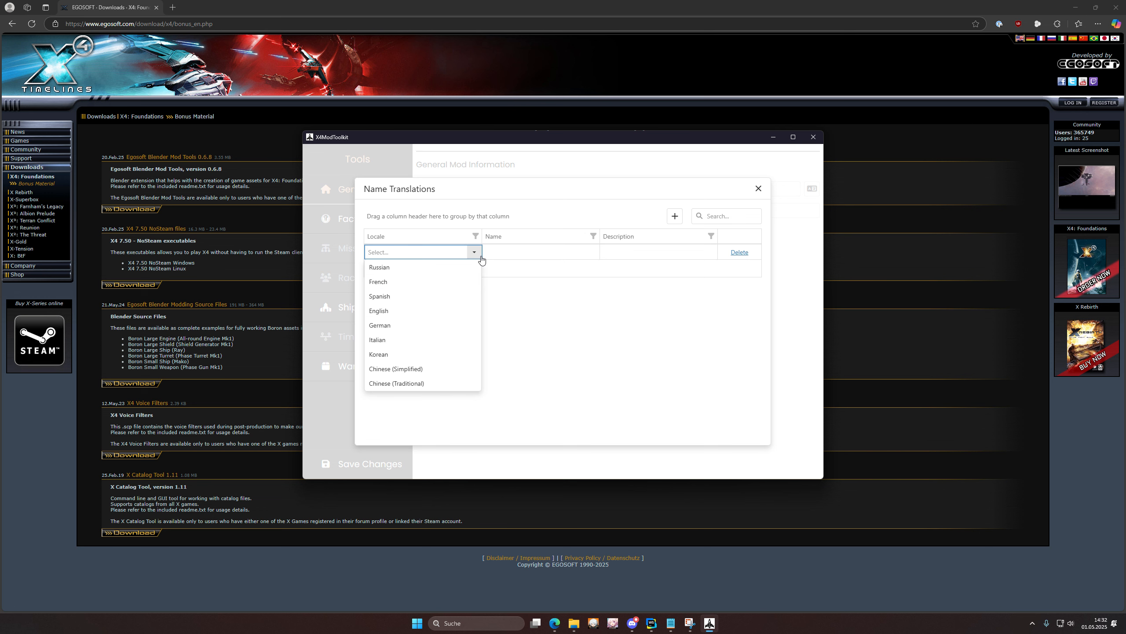
{"action": "left_click", "coordinate": [390, 325]}
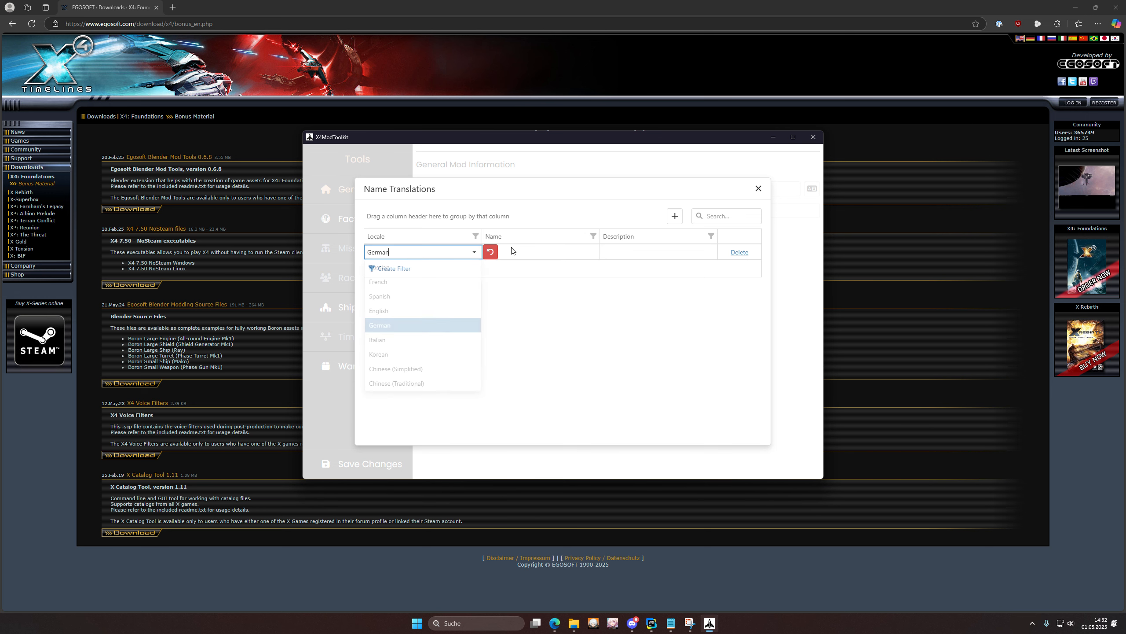
{"action": "left_click", "coordinate": [530, 253]}
{"action": "type", "text": "Mein M"}
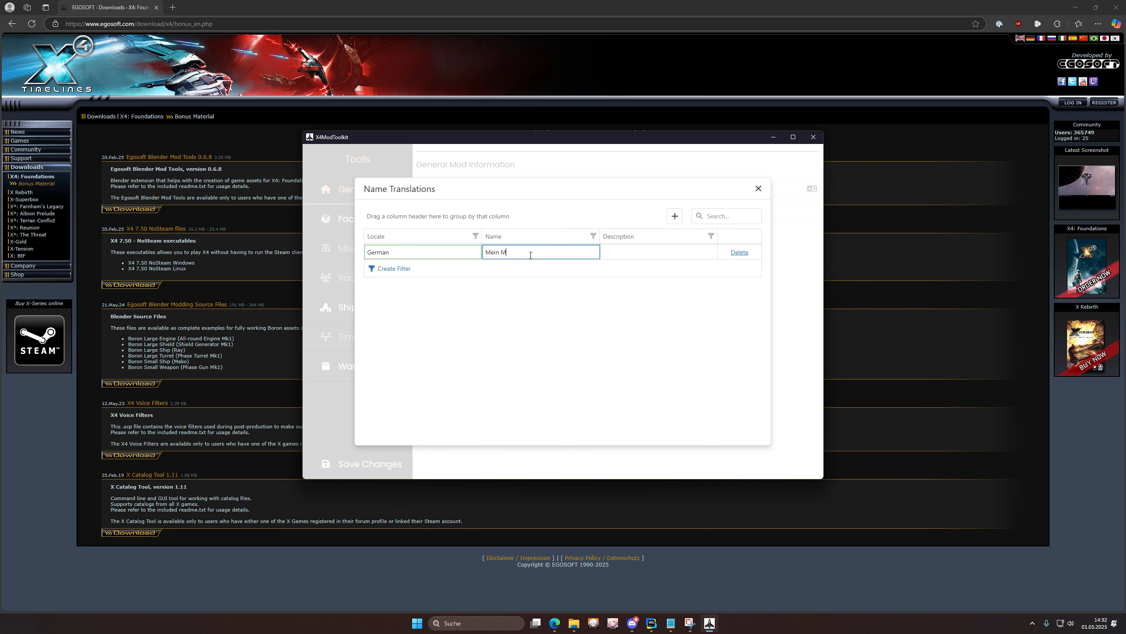
{"action": "type", "text": "od"}
{"action": "left_click", "coordinate": [646, 254]}
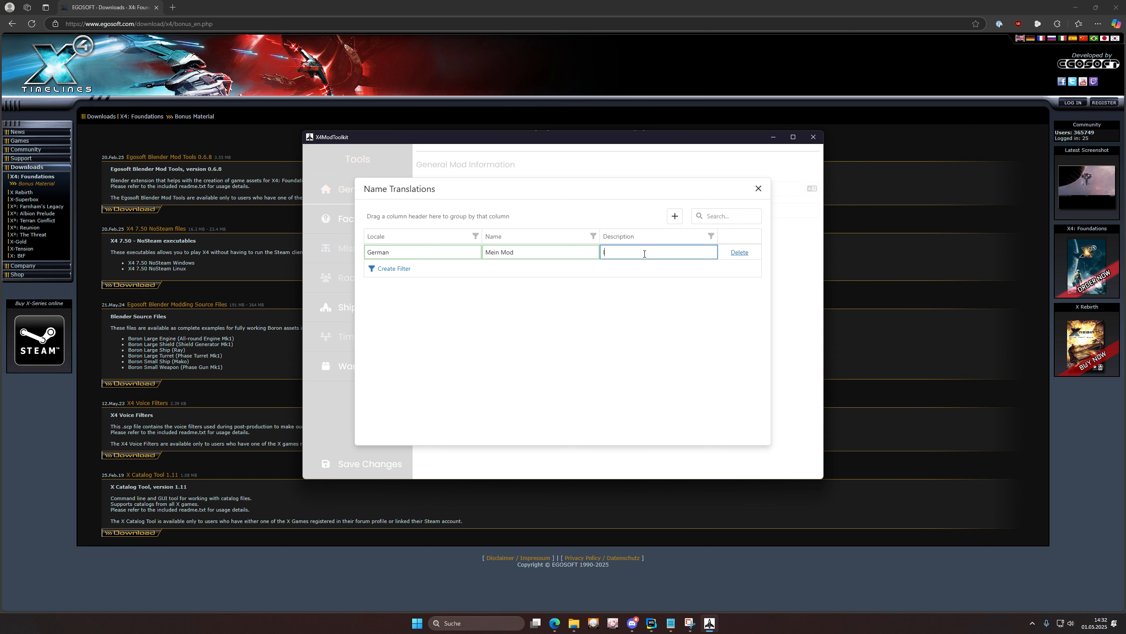
{"action": "type", "text": "Its cool"}
{"action": "key", "text": "Escape"}
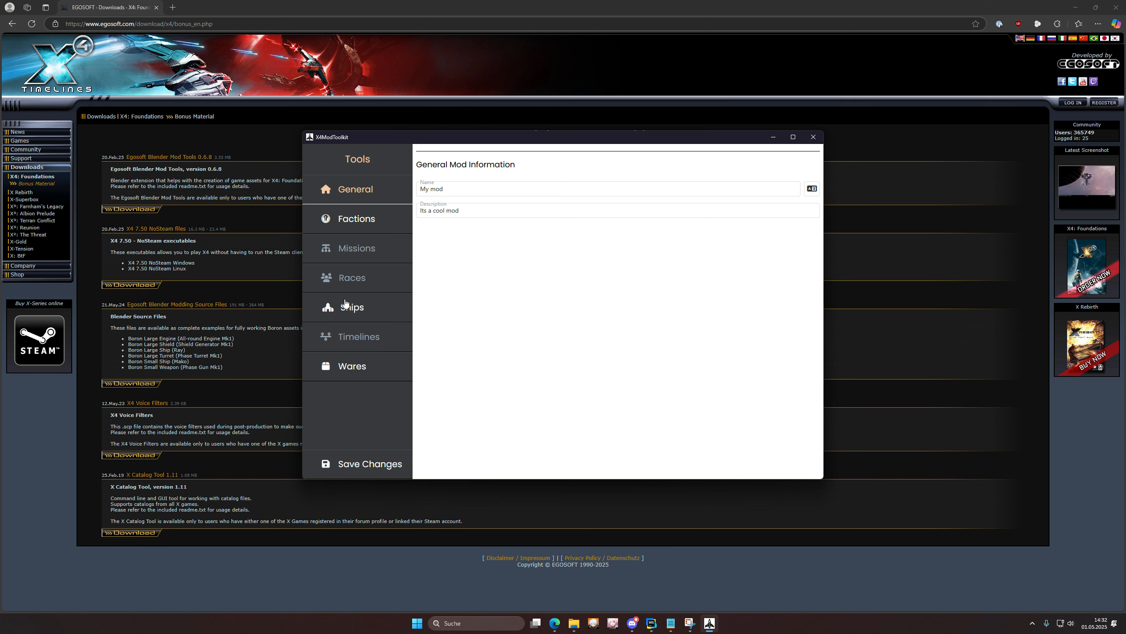
{"action": "left_click", "coordinate": [367, 228]}
{"action": "double_click", "coordinate": [481, 137]}
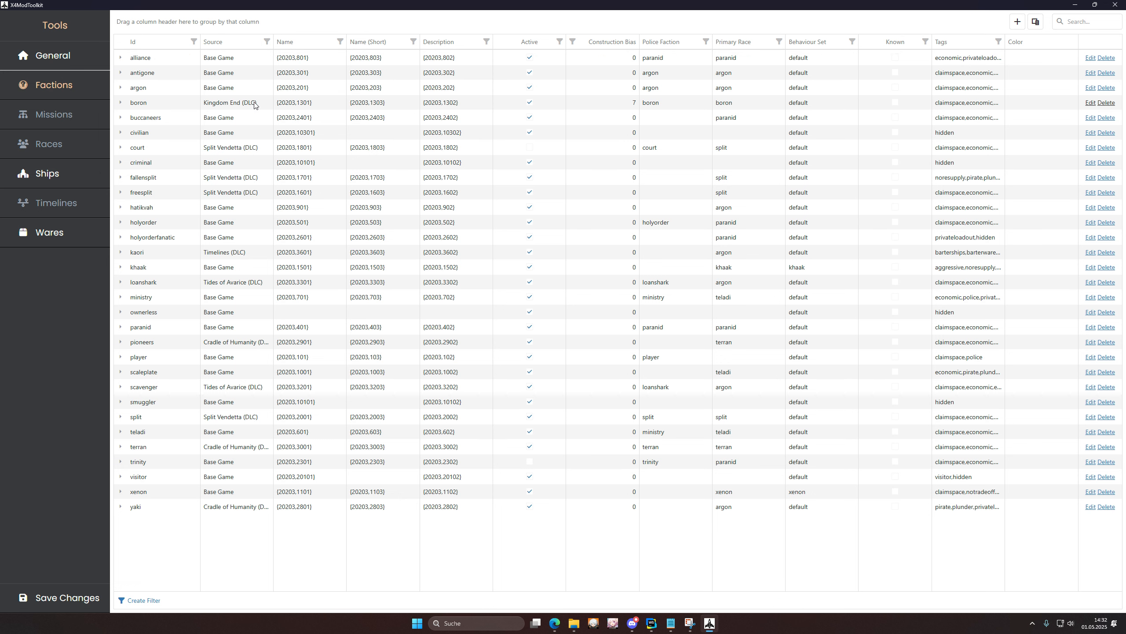
{"action": "left_click", "coordinate": [227, 42]}
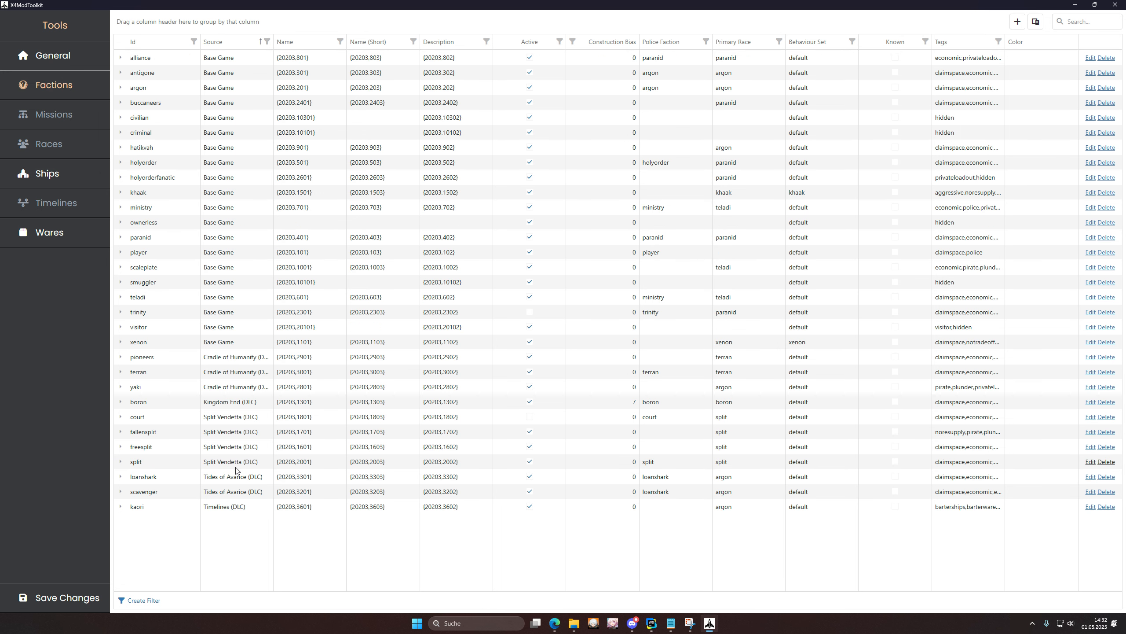
{"action": "left_click", "coordinate": [267, 42]}
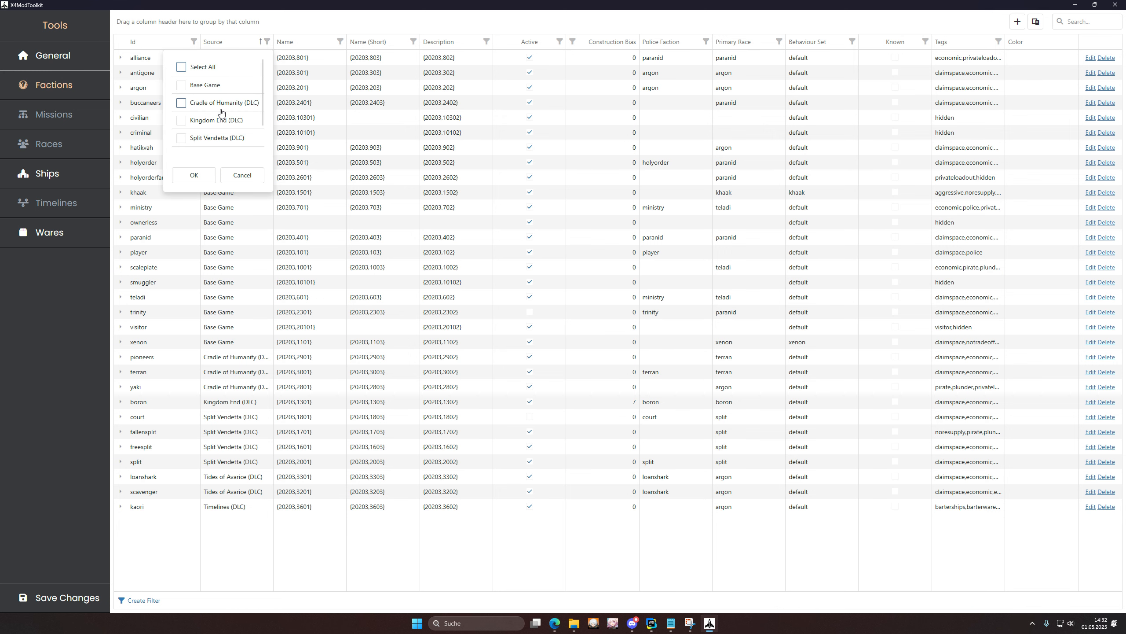
{"action": "scroll", "coordinate": [240, 111], "scroll_direction": "down", "scroll_amount": 2}
{"action": "left_click", "coordinate": [218, 107]}
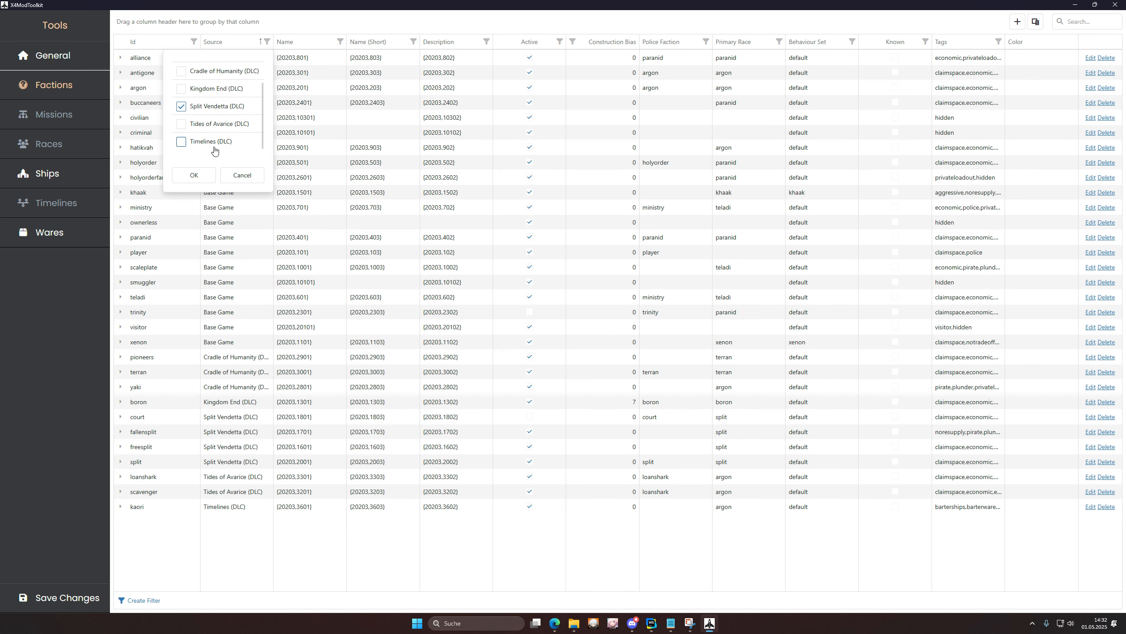
{"action": "left_click", "coordinate": [194, 175]}
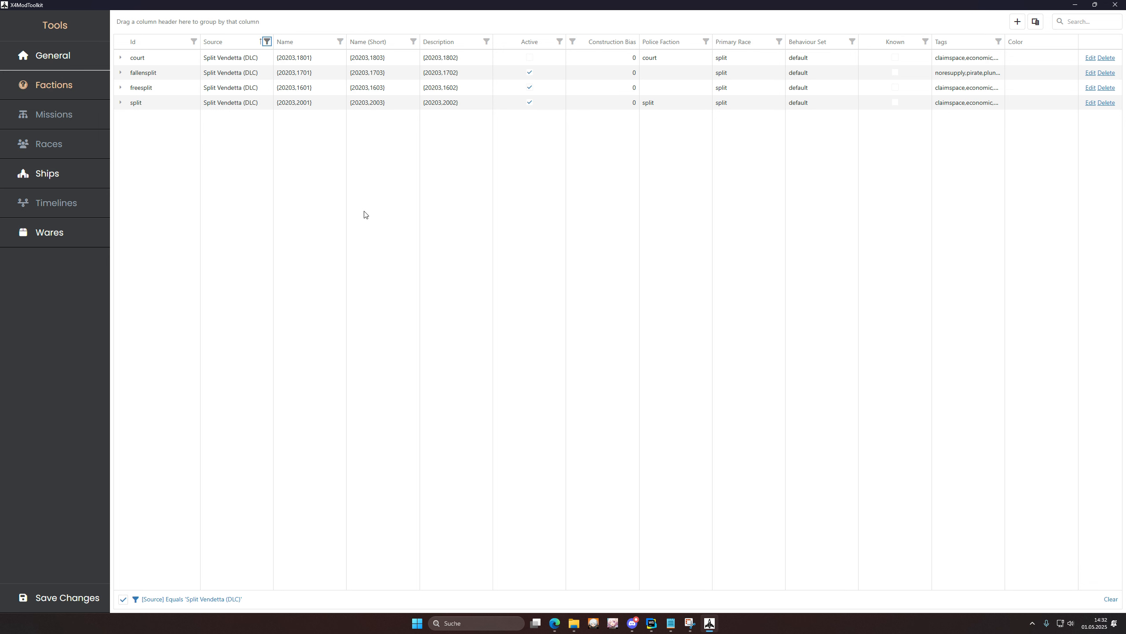
{"action": "left_click", "coordinate": [266, 41]}
{"action": "left_click", "coordinate": [181, 121]}
{"action": "left_click", "coordinate": [193, 175]}
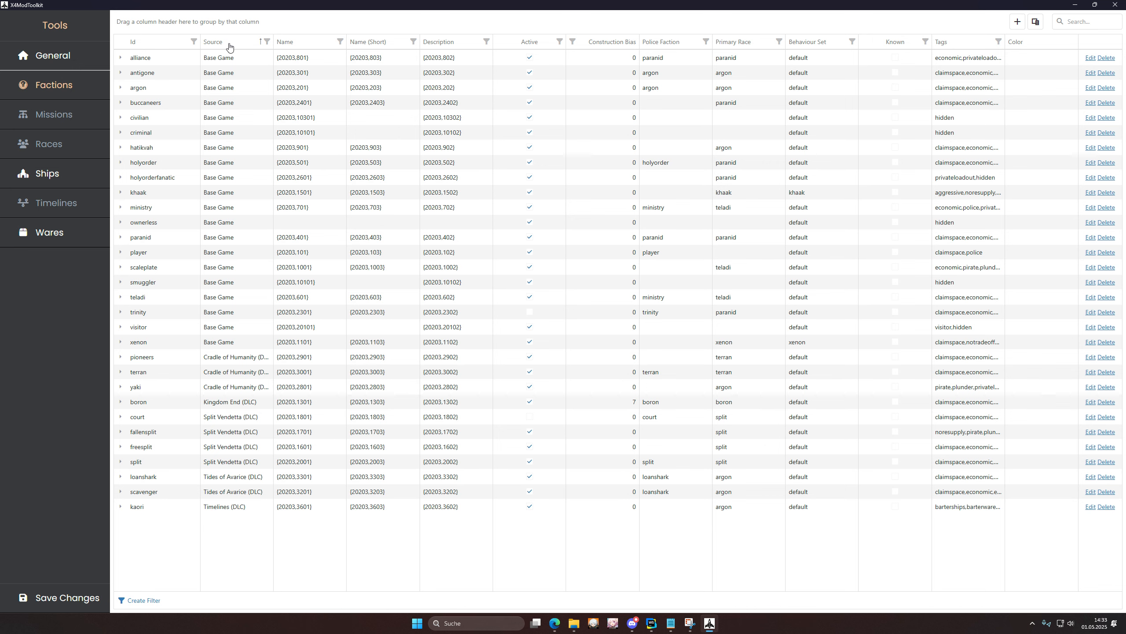
Step: Group the factions by Source, collapse and re-expand its groups, then remove the grouping
{"action": "left_click_drag", "start_coordinate": [228, 47], "coordinate": [133, 25]}
{"action": "left_click", "coordinate": [120, 56]}
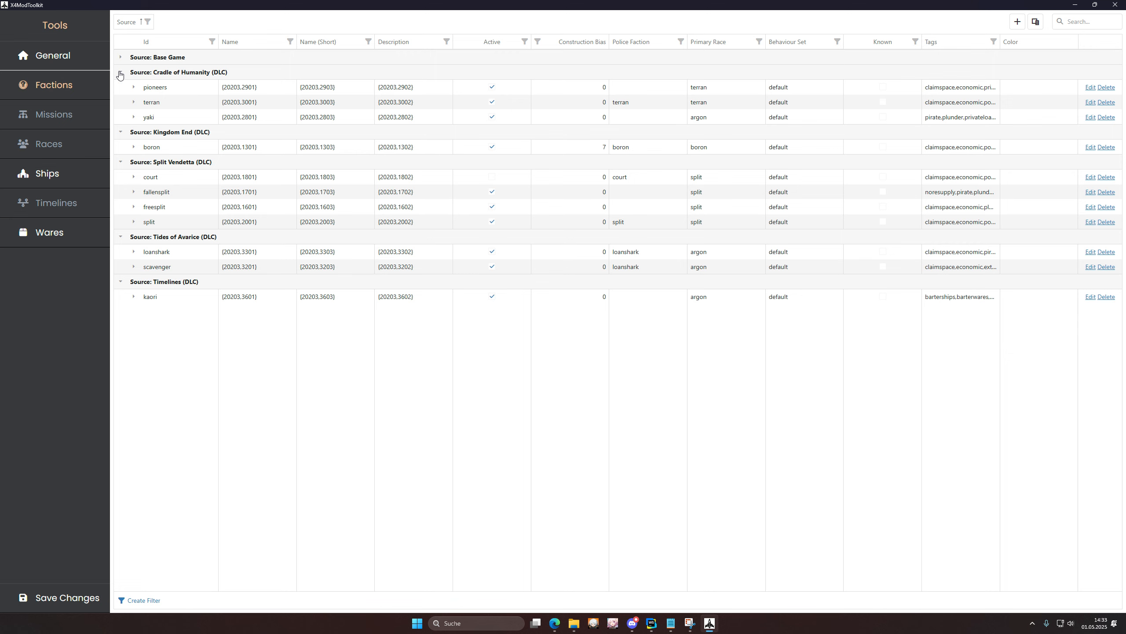
{"action": "left_click", "coordinate": [120, 72]}
{"action": "left_click", "coordinate": [120, 88]}
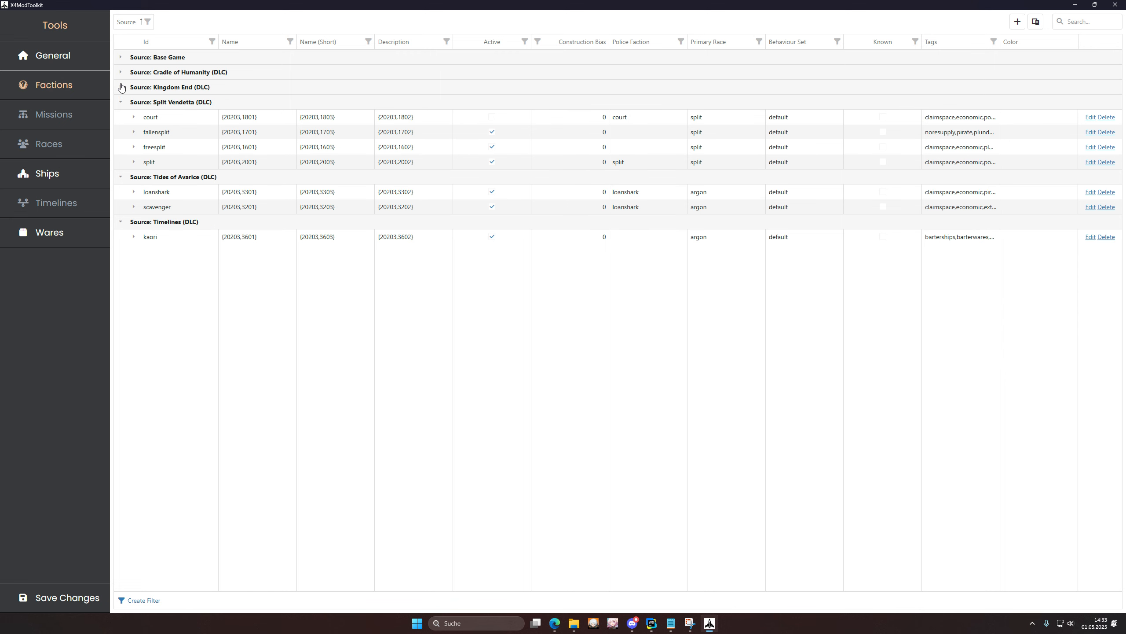
{"action": "left_click", "coordinate": [120, 87]}
{"action": "left_click", "coordinate": [121, 72]}
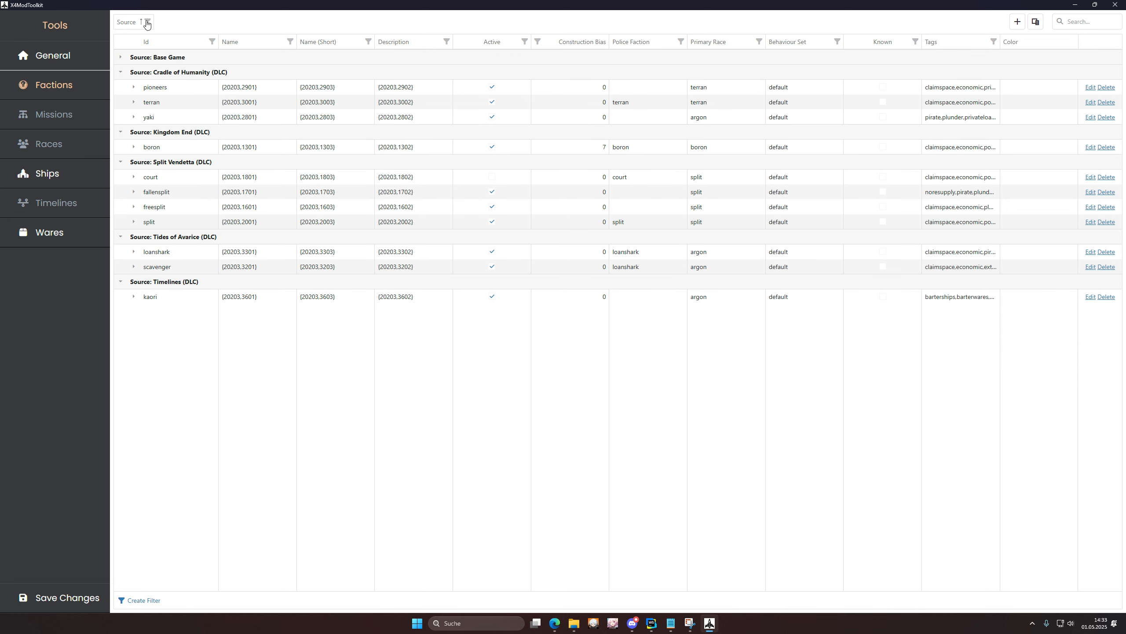
{"action": "left_click_drag", "start_coordinate": [144, 21], "coordinate": [208, 42]}
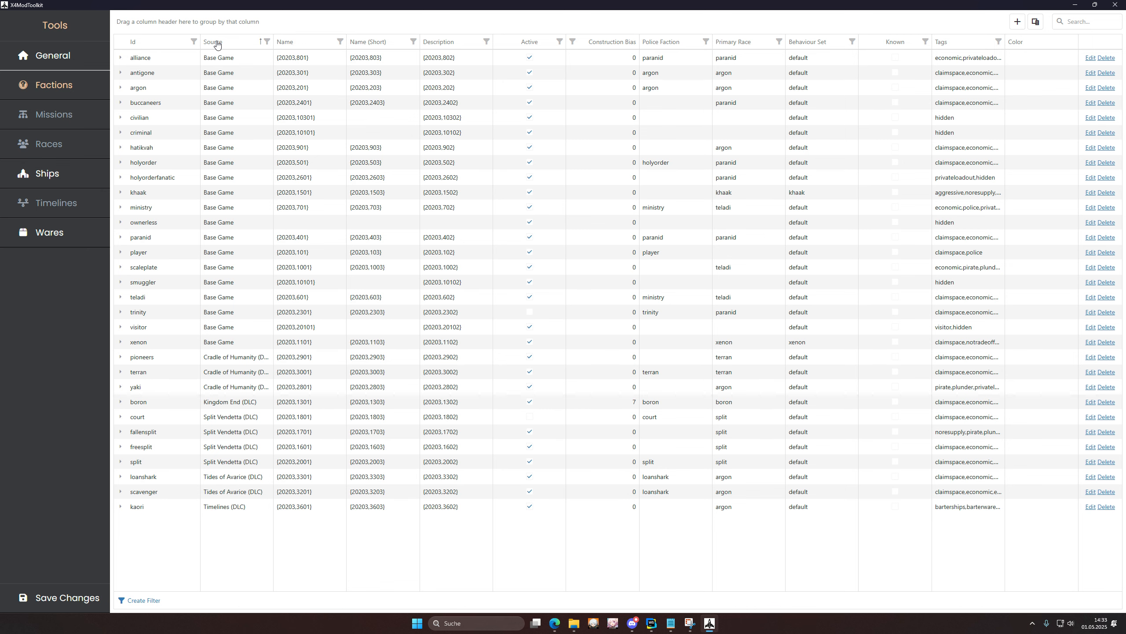
Step: Group by Source then Active, and drop both back as columns right after Name
{"action": "left_click_drag", "start_coordinate": [217, 45], "coordinate": [131, 22]}
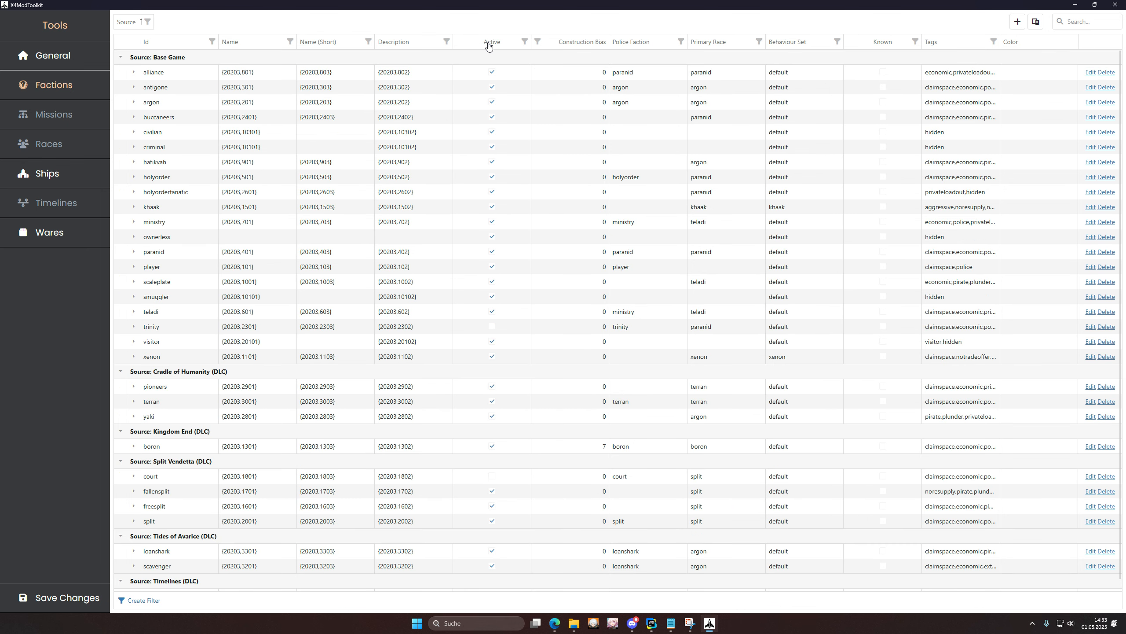
{"action": "left_click_drag", "start_coordinate": [489, 46], "coordinate": [182, 21]}
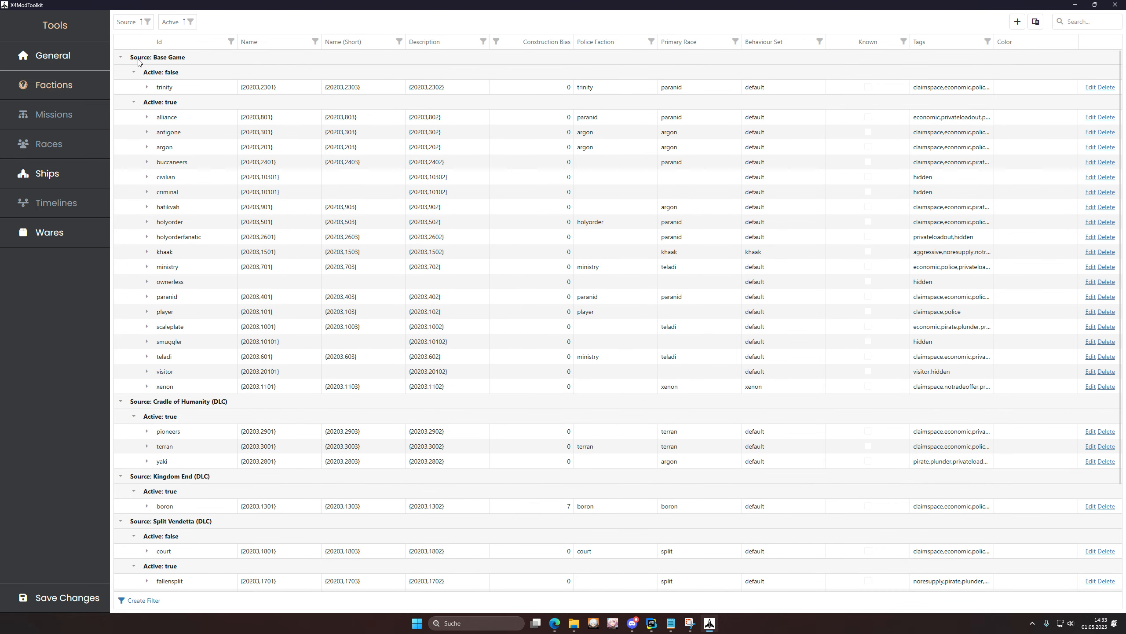
{"action": "left_click", "coordinate": [121, 60]}
{"action": "double_click", "coordinate": [122, 60]}
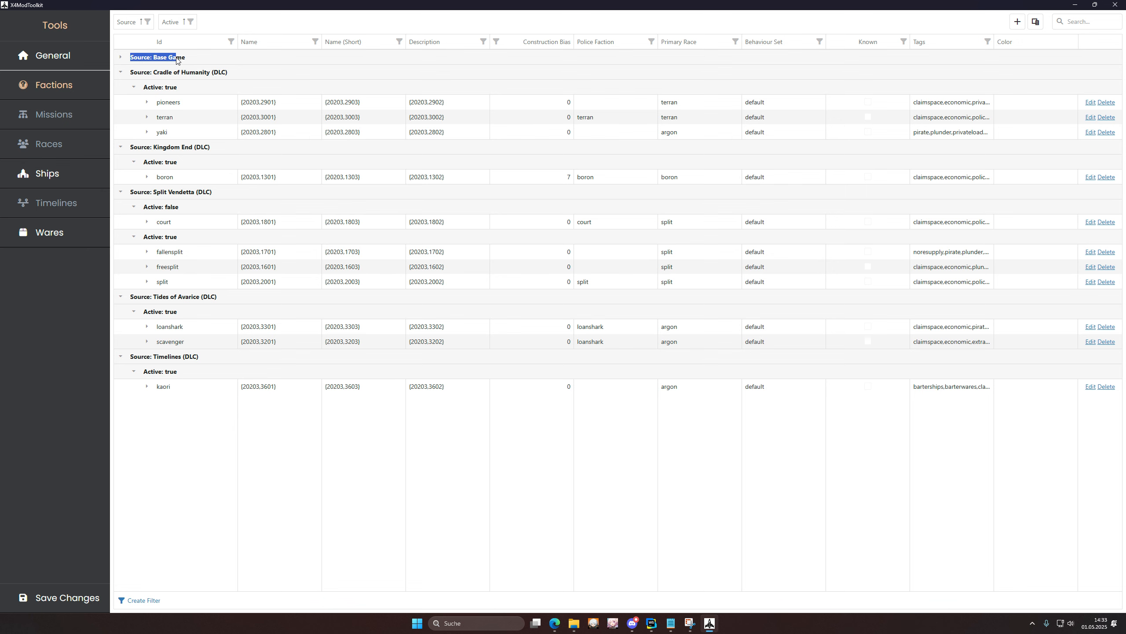
{"action": "left_click", "coordinate": [121, 59]}
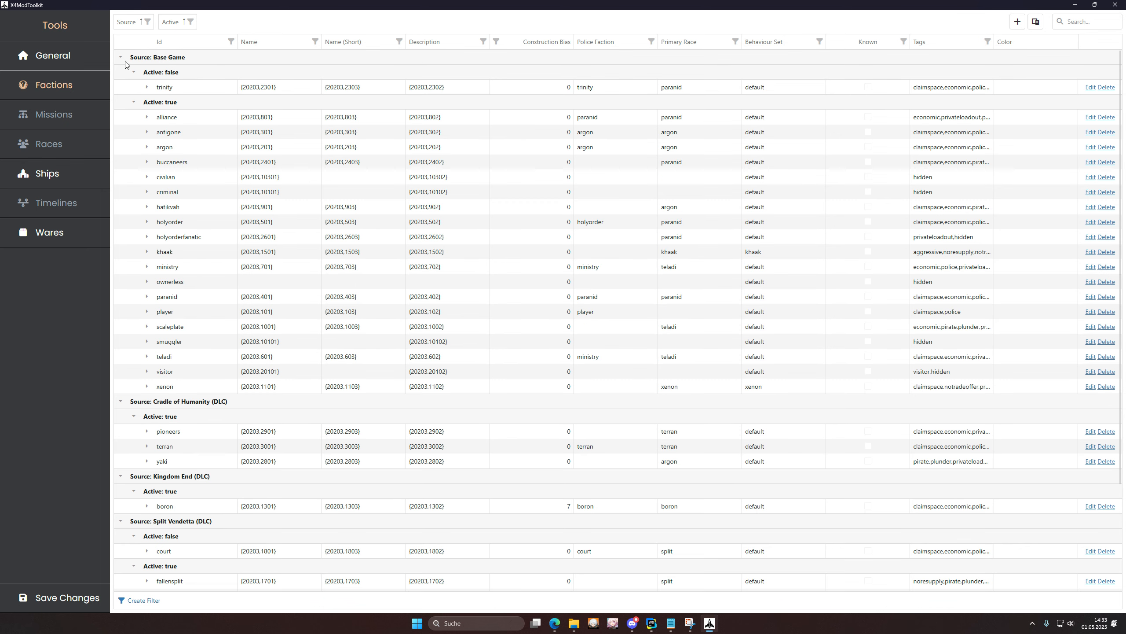
{"action": "left_click", "coordinate": [136, 103]}
{"action": "left_click", "coordinate": [134, 102]}
{"action": "left_click_drag", "start_coordinate": [170, 21], "coordinate": [335, 52]}
{"action": "left_click_drag", "start_coordinate": [128, 21], "coordinate": [284, 45]}
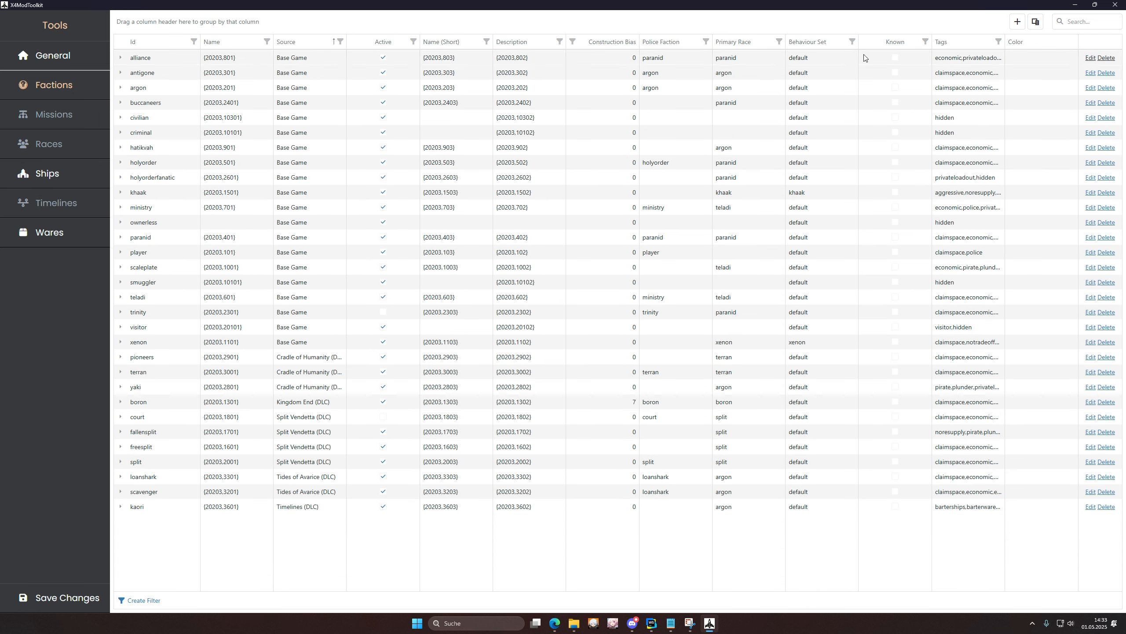
Step: Search 'criminal' and expand that faction, then clear the search and expand argon
{"action": "left_click", "coordinate": [1078, 21]}
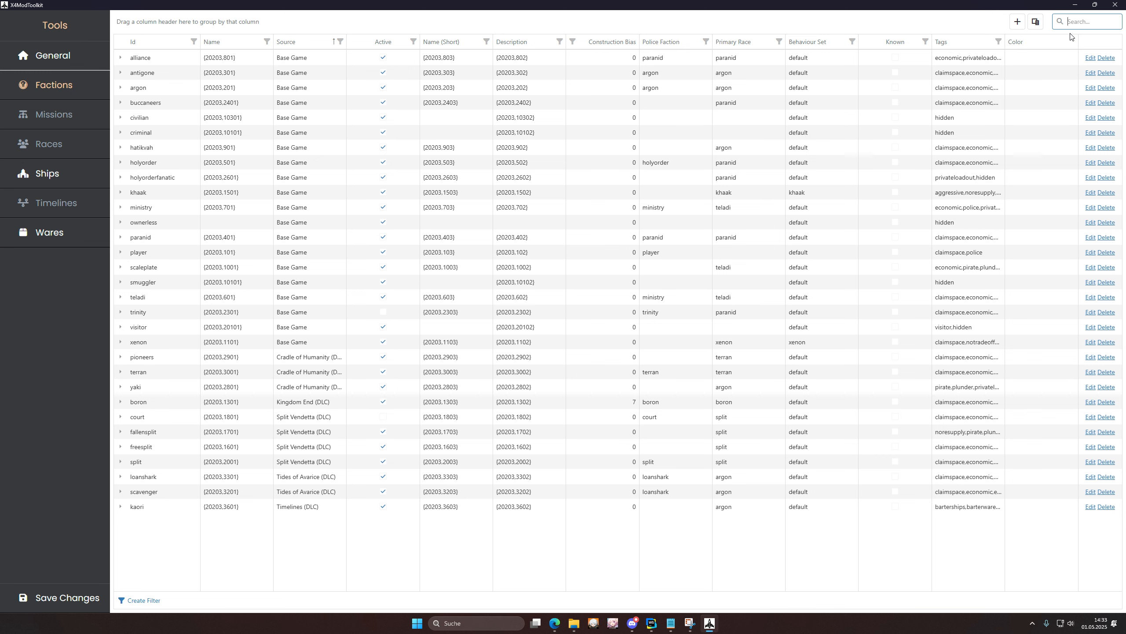
{"action": "type", "text": "criminal"}
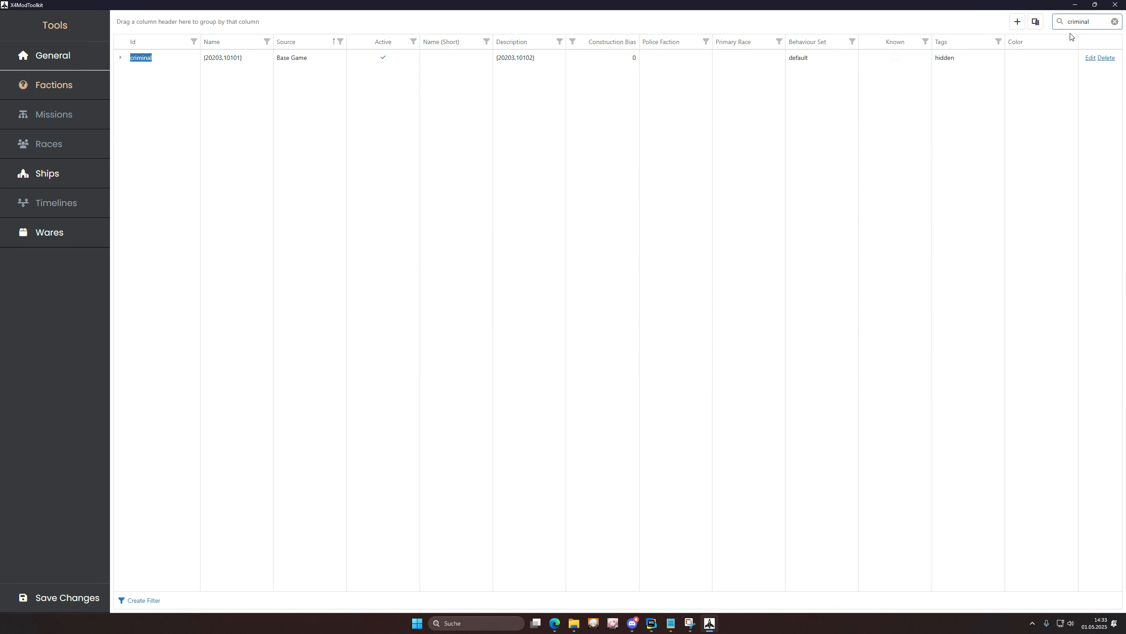
{"action": "left_click", "coordinate": [120, 58]}
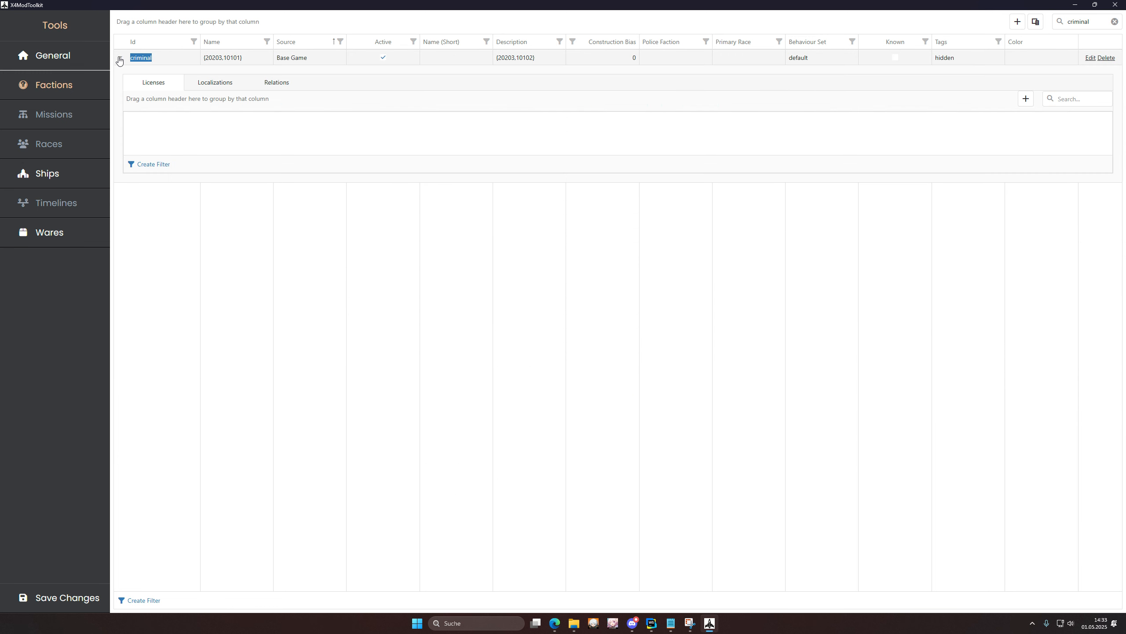
{"action": "left_click", "coordinate": [1114, 22]}
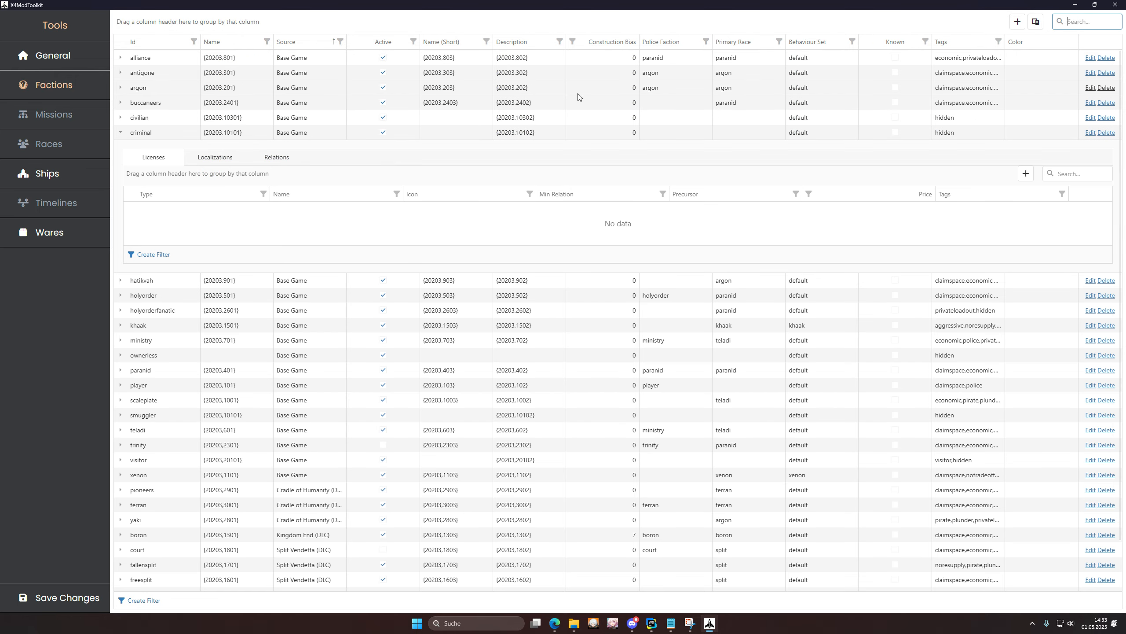
{"action": "left_click", "coordinate": [121, 88]}
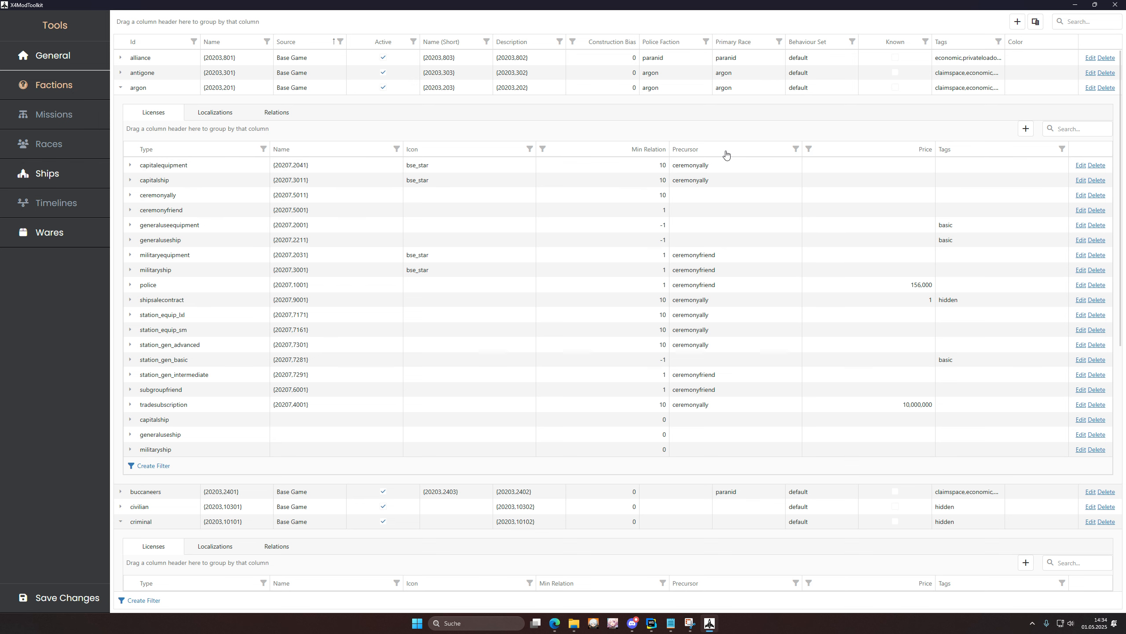
Step: Group argon's licenses by Precursor and collapse then re-expand the precursor groups
{"action": "left_click_drag", "start_coordinate": [725, 154], "coordinate": [177, 131]}
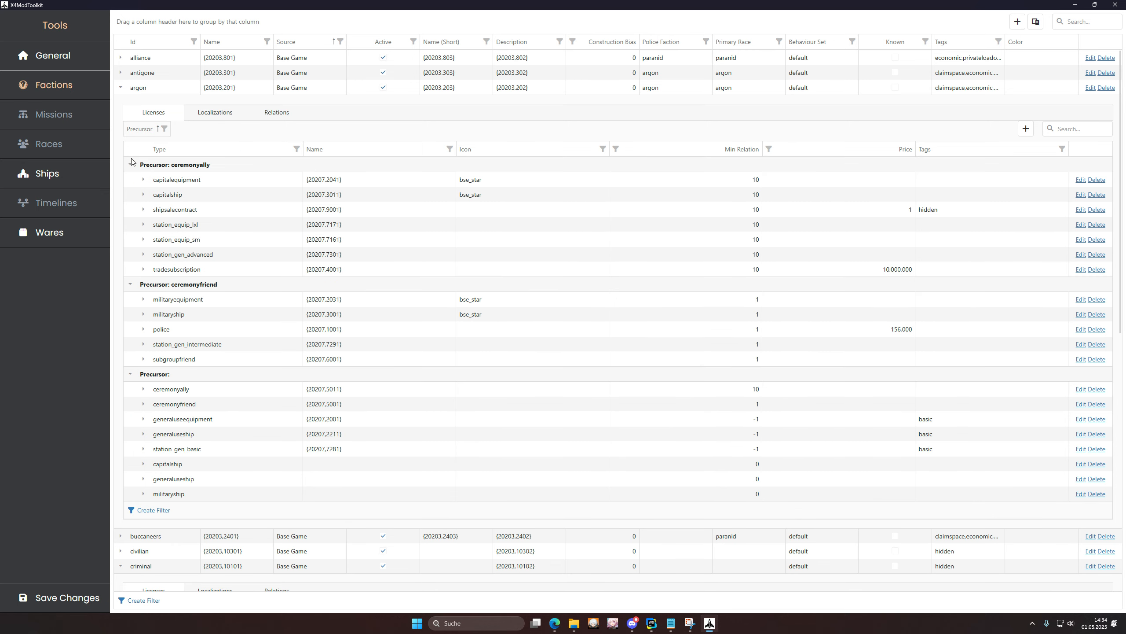
{"action": "left_click", "coordinate": [129, 165]}
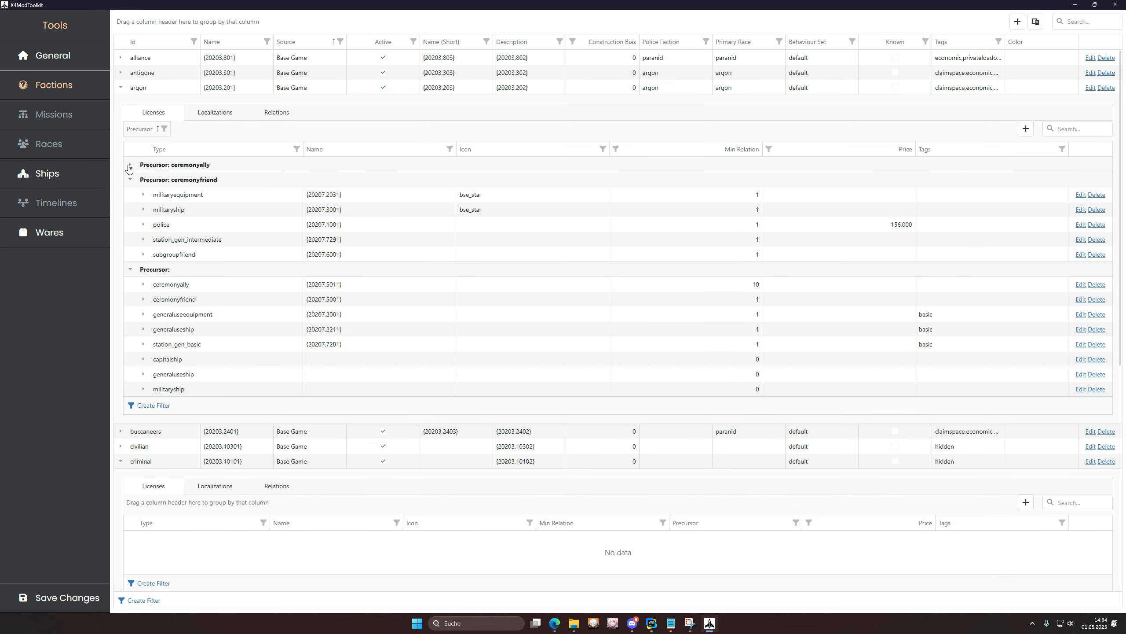
{"action": "left_click", "coordinate": [130, 179]}
{"action": "left_click", "coordinate": [130, 194]}
{"action": "left_click", "coordinate": [130, 179]}
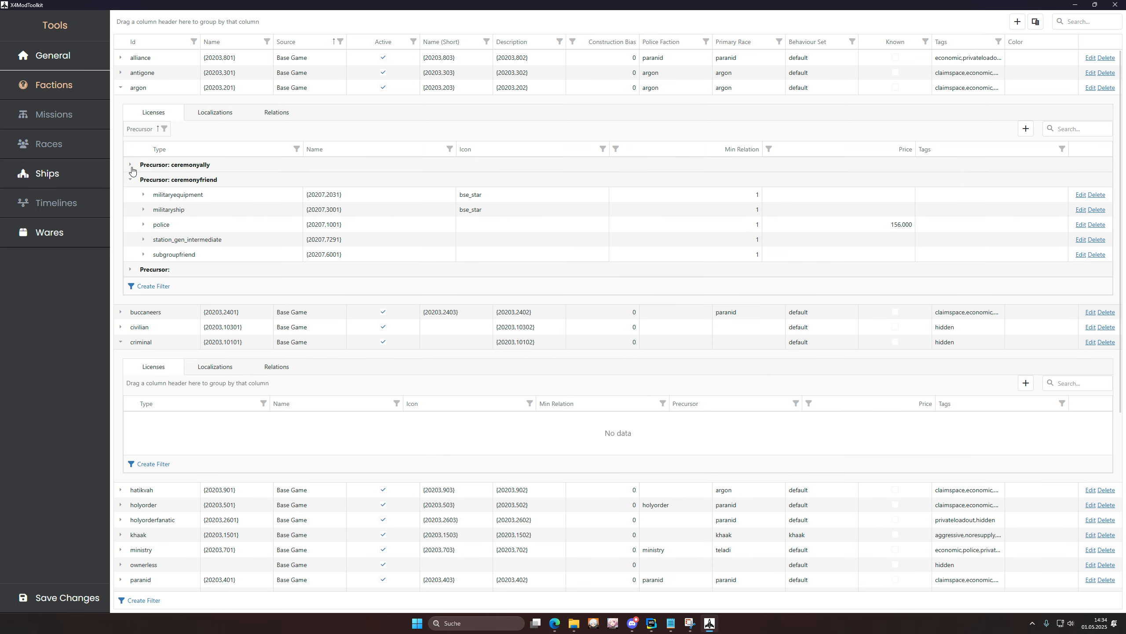
{"action": "left_click", "coordinate": [131, 169]}
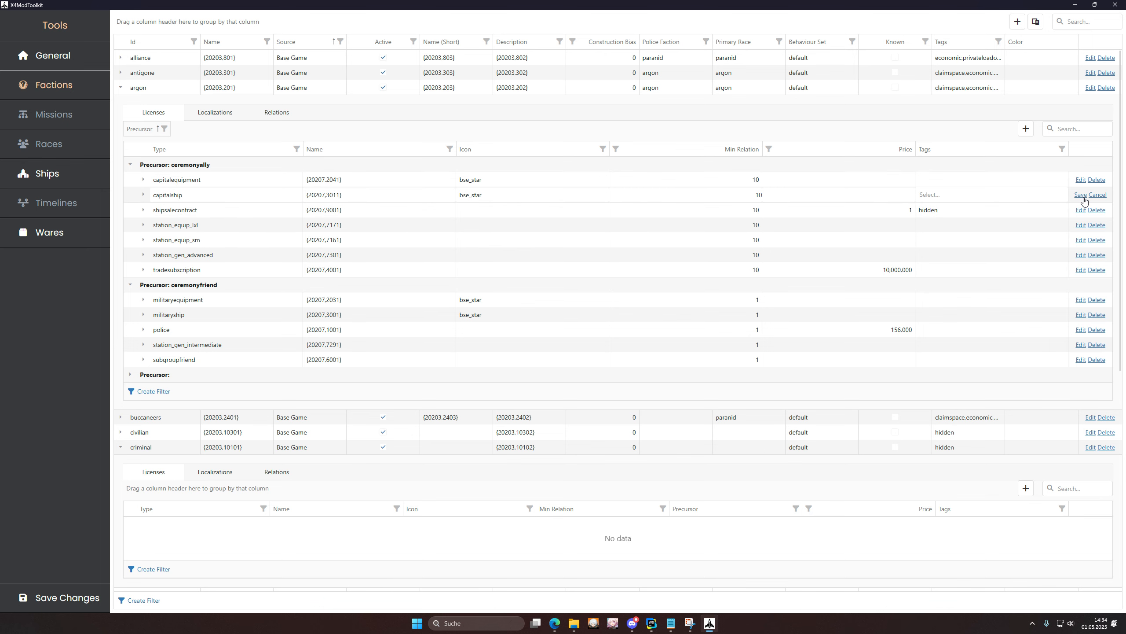
Step: Give argon's capitalship license minimum relation 5 and price 50,000, then show Relations
{"action": "left_click", "coordinate": [1080, 194]}
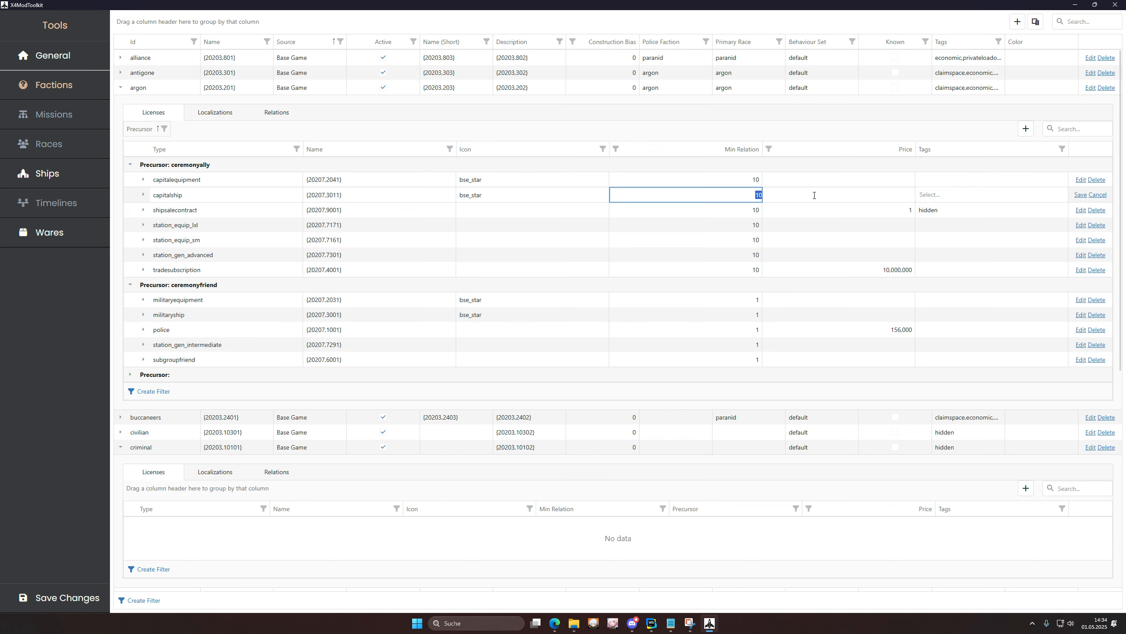
{"action": "type", "text": "5"}
{"action": "key", "text": "Return"}
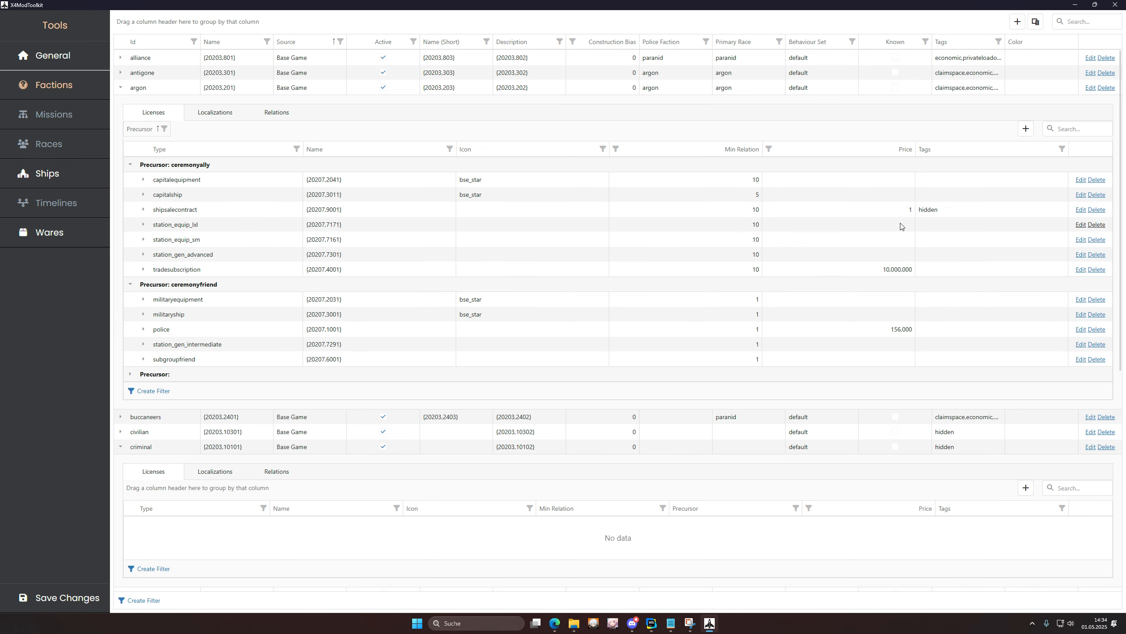
{"action": "double_click", "coordinate": [907, 195]}
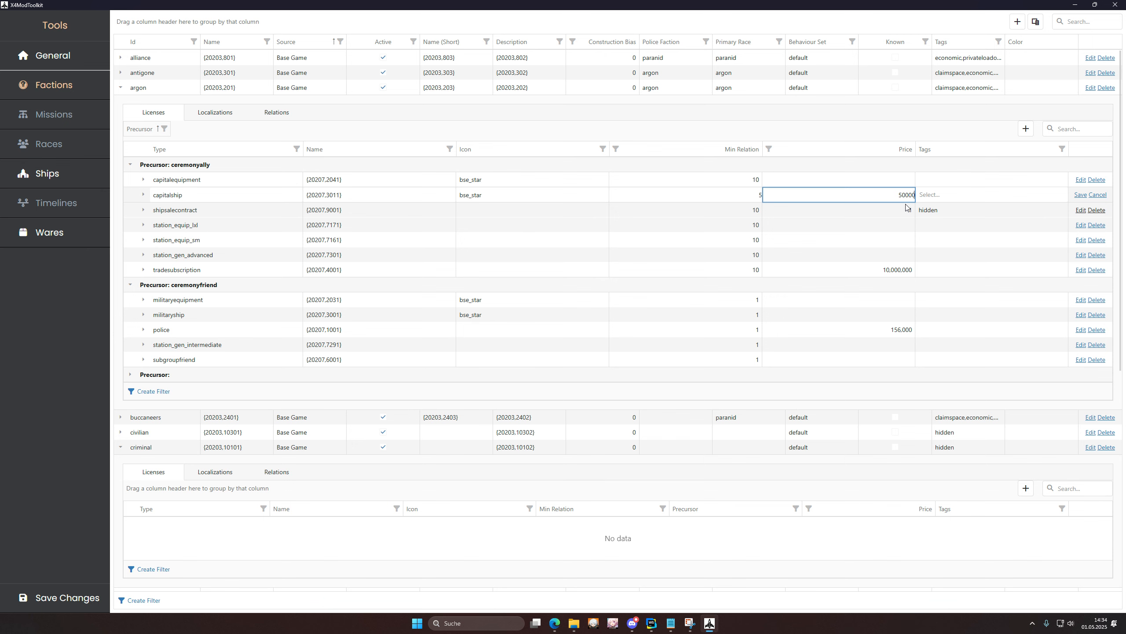
{"action": "key", "text": "Return"}
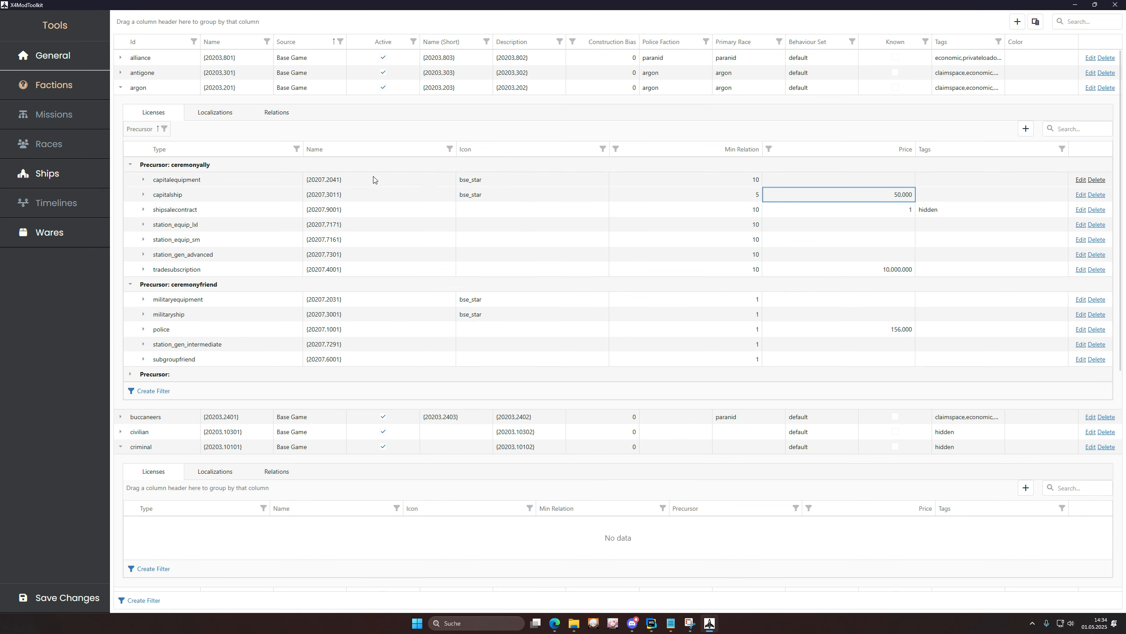
{"action": "left_click", "coordinate": [277, 112]}
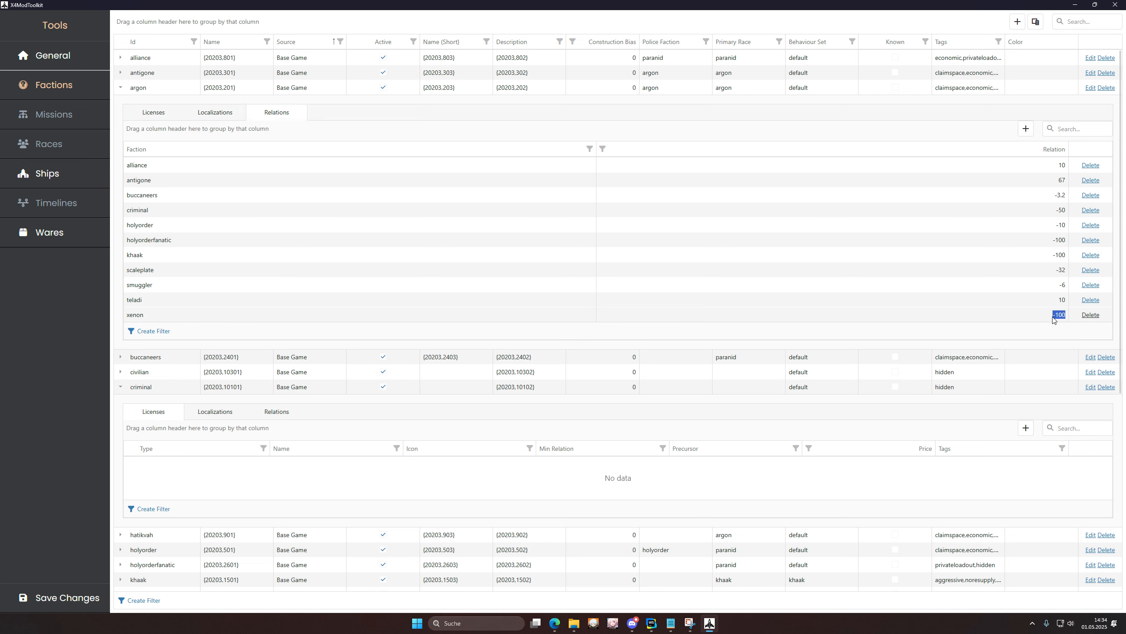
Step: Change argon's xenon relation from -100 to 0 and collapse argon's panel
{"action": "left_click", "coordinate": [1033, 317]}
{"action": "left_click_drag", "start_coordinate": [1033, 316], "coordinate": [1082, 320]}
{"action": "type", "text": "0"}
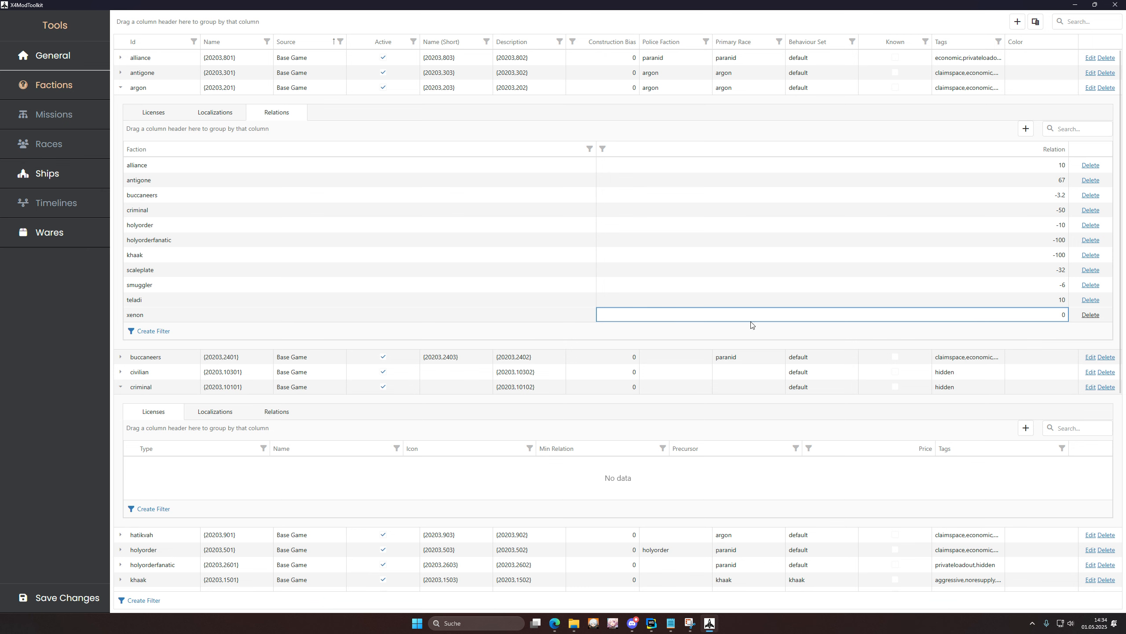
{"action": "left_click", "coordinate": [120, 88]}
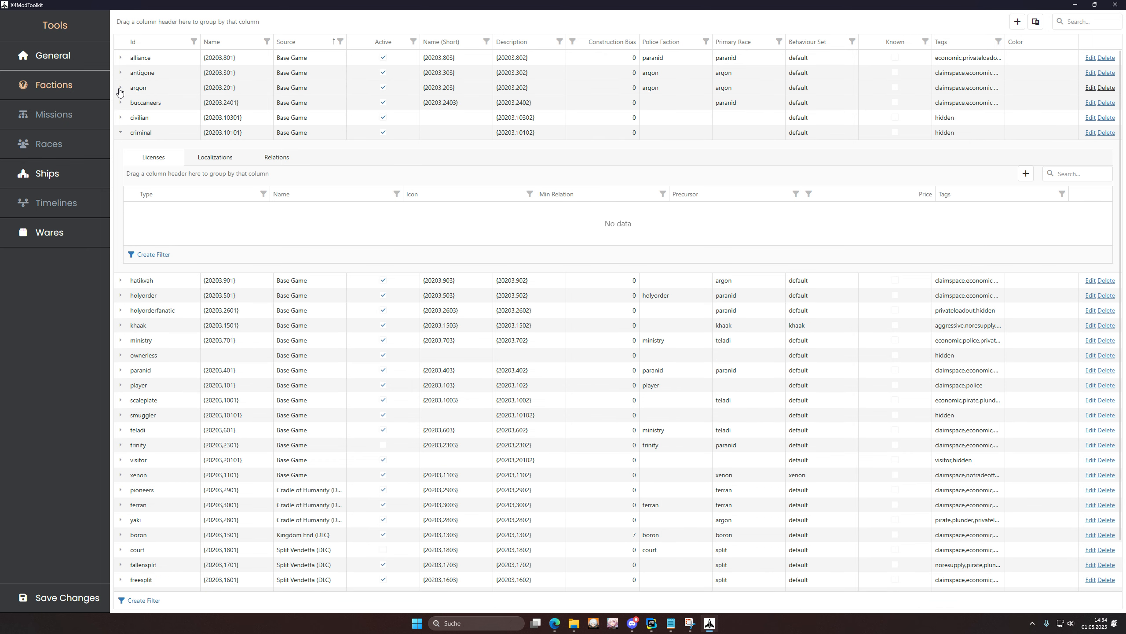
Step: In Ships, edit argon_frigate_m's categories, keep size Medium (m), save, then go to Wares
{"action": "left_click", "coordinate": [49, 173]}
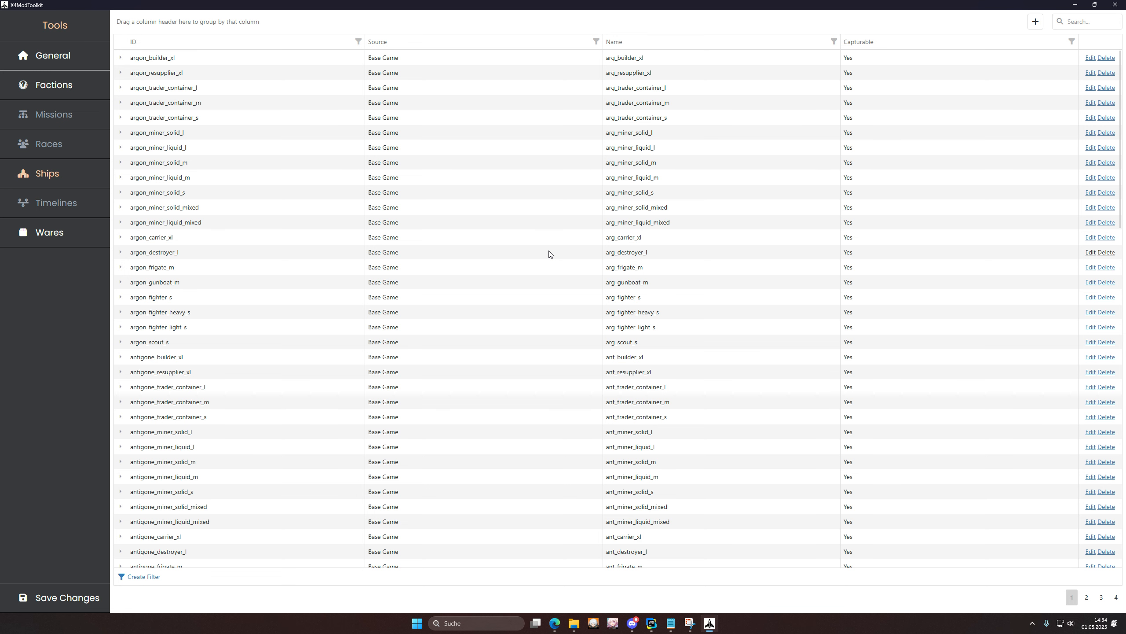
{"action": "left_click", "coordinate": [122, 267]}
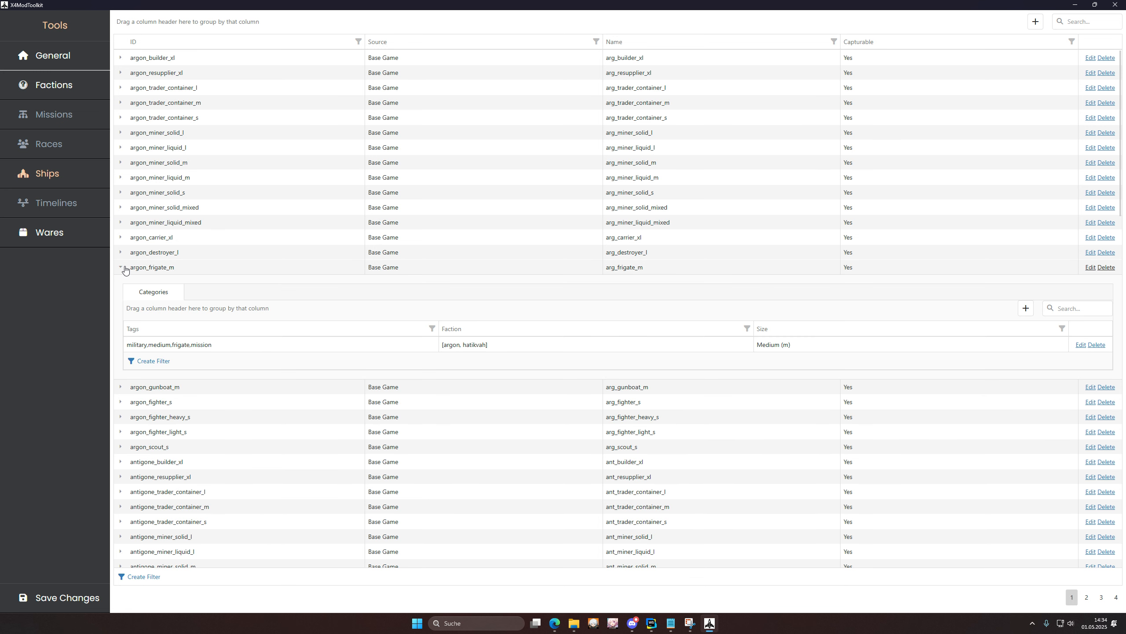
{"action": "left_click", "coordinate": [1081, 345]}
{"action": "left_click", "coordinate": [1037, 349]}
{"action": "left_click", "coordinate": [935, 360]}
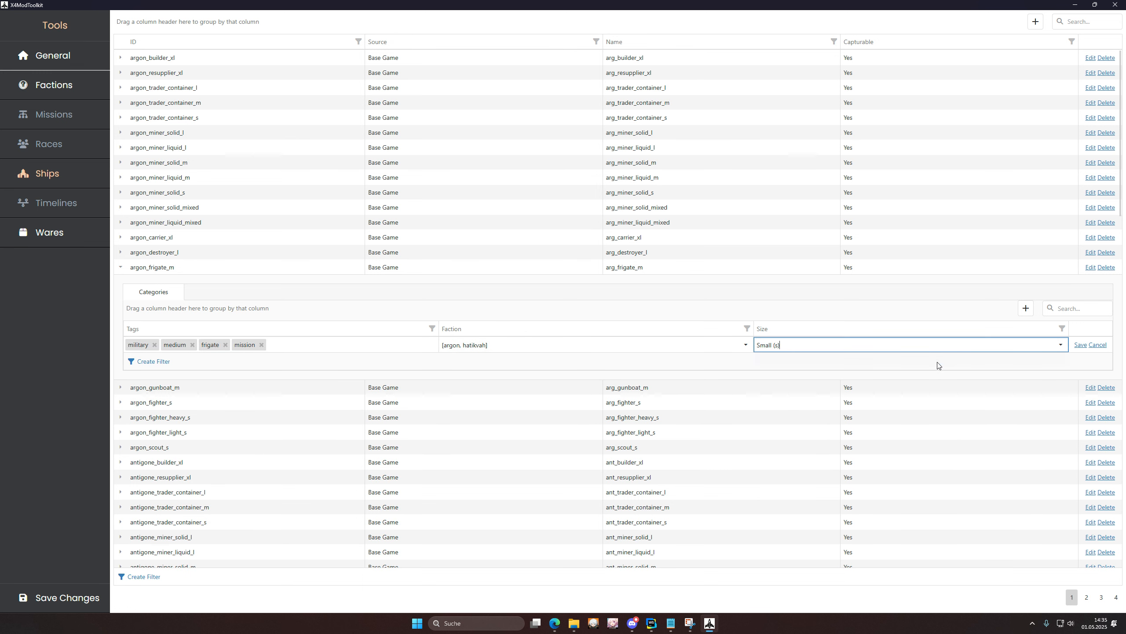
{"action": "left_click", "coordinate": [999, 346]}
{"action": "left_click", "coordinate": [937, 374]}
{"action": "left_click", "coordinate": [1080, 346]}
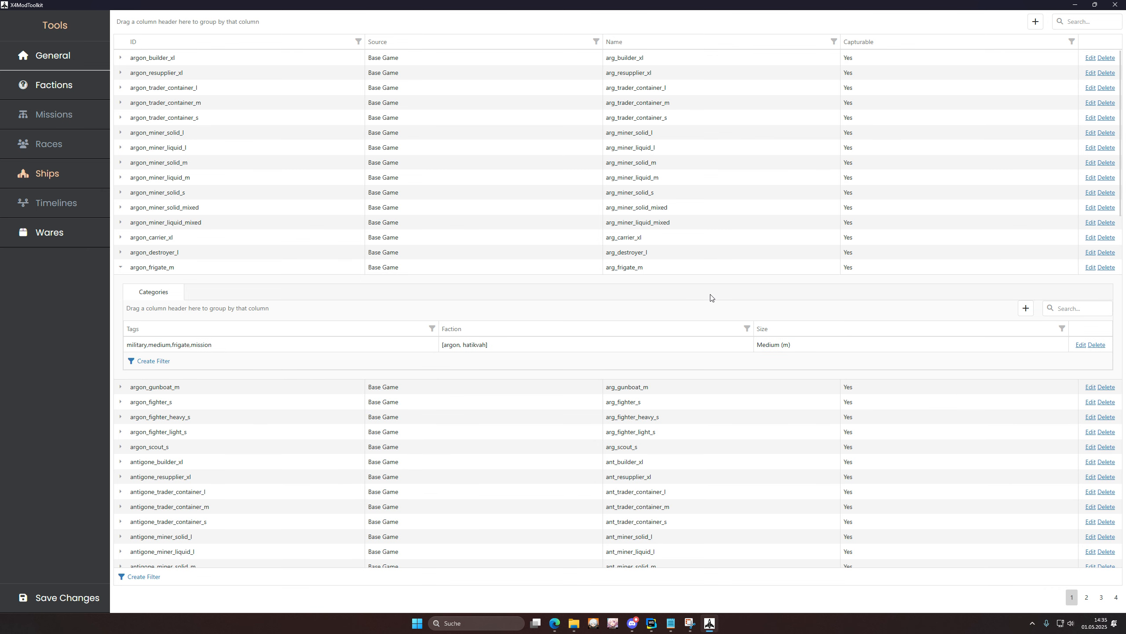
{"action": "left_click", "coordinate": [59, 240]}
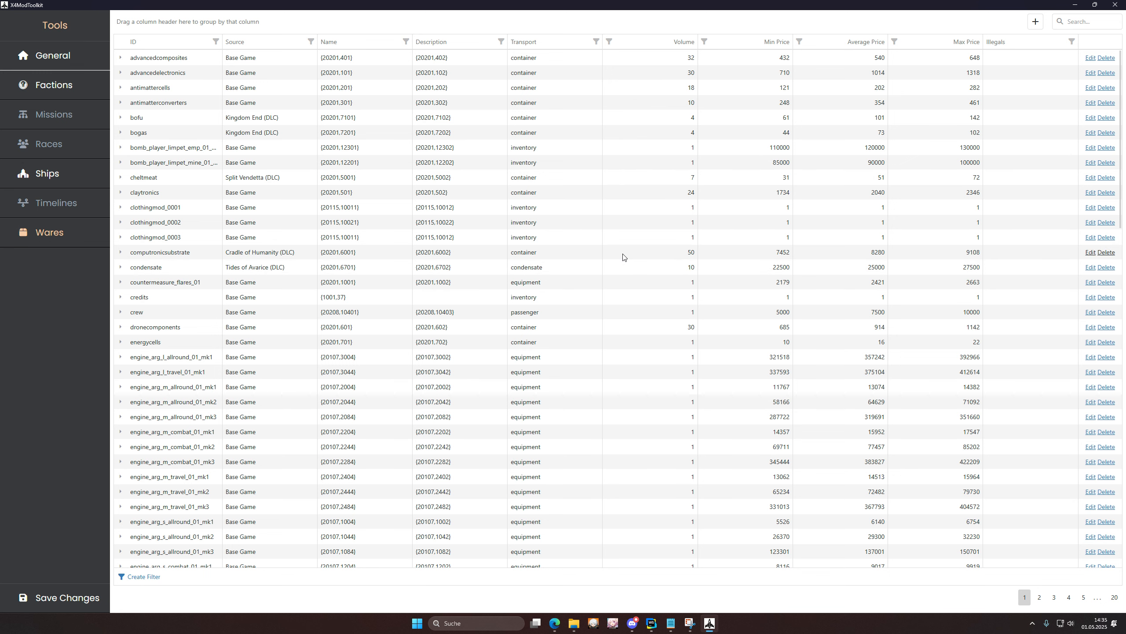
Step: Group wares by Transport, collapse condensate, container, equipment and inventory, and edit helium
{"action": "left_click_drag", "start_coordinate": [584, 47], "coordinate": [418, 25]}
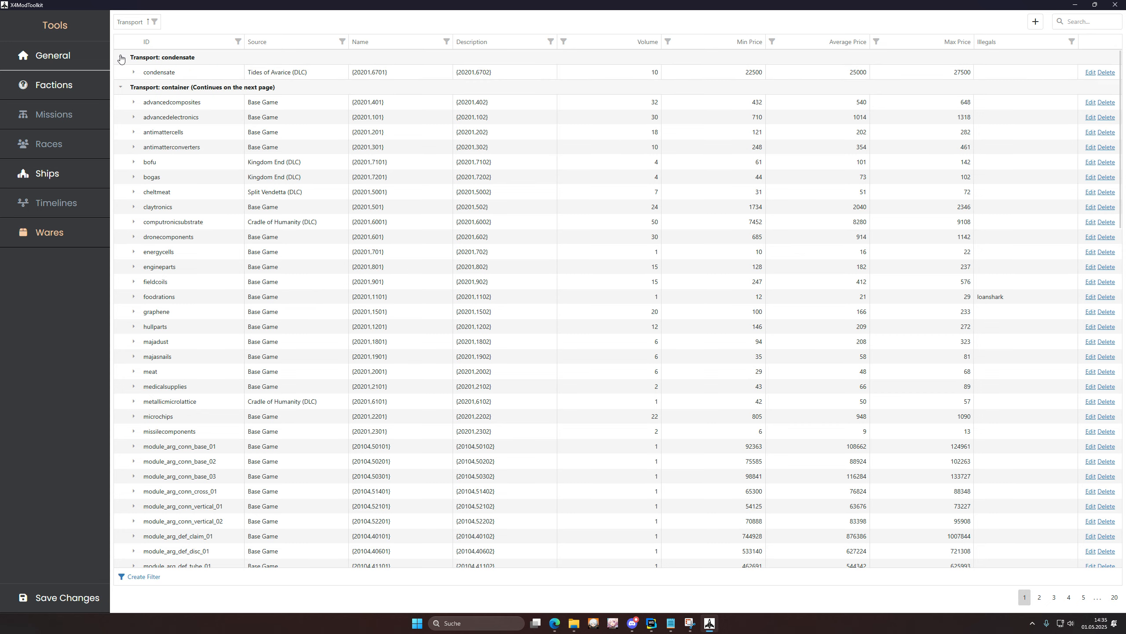
{"action": "left_click", "coordinate": [120, 57]}
{"action": "left_click", "coordinate": [120, 72]}
{"action": "left_click", "coordinate": [120, 87]}
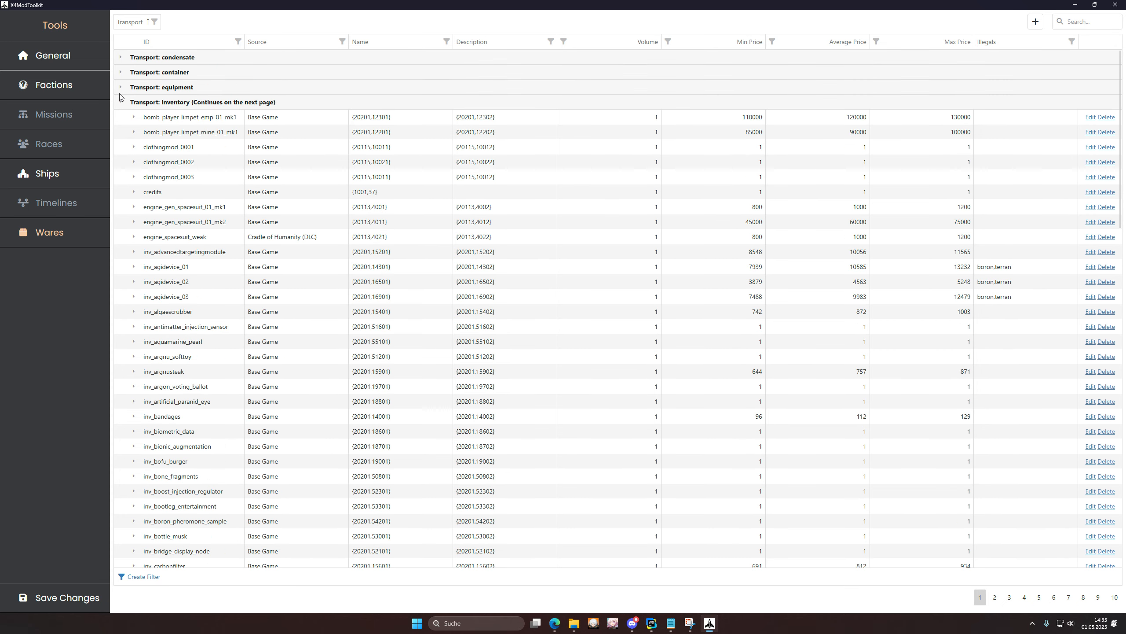
{"action": "left_click", "coordinate": [120, 102]}
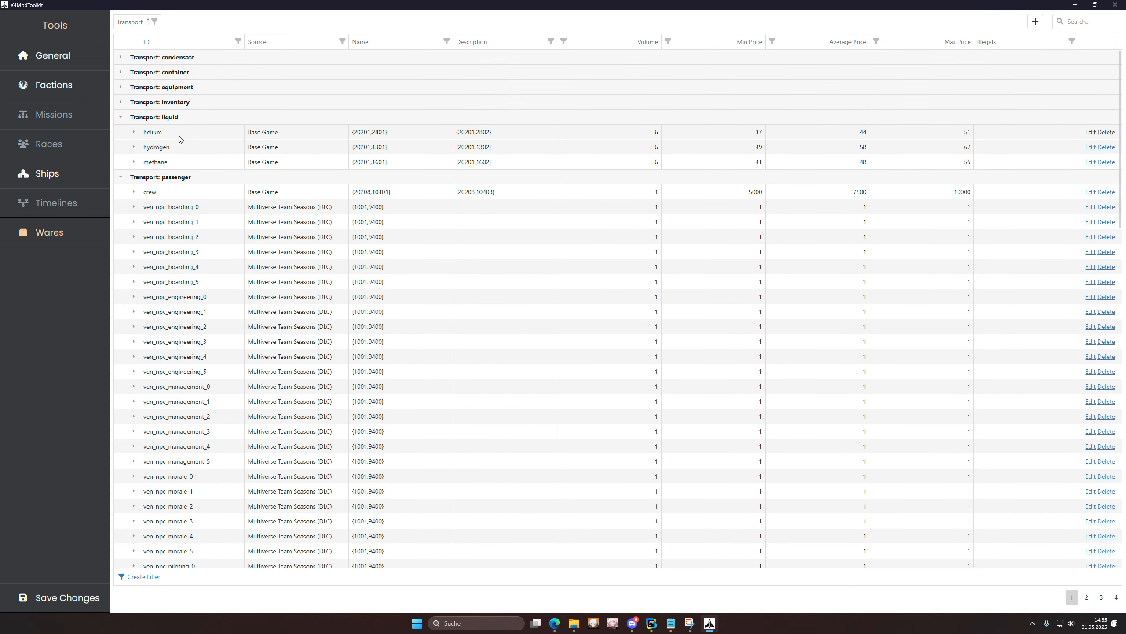
{"action": "left_click", "coordinate": [133, 132]}
{"action": "left_click", "coordinate": [133, 133]}
{"action": "left_click_drag", "start_coordinate": [752, 135], "coordinate": [977, 135]}
{"action": "left_click", "coordinate": [976, 135]}
{"action": "left_click", "coordinate": [1090, 133]}
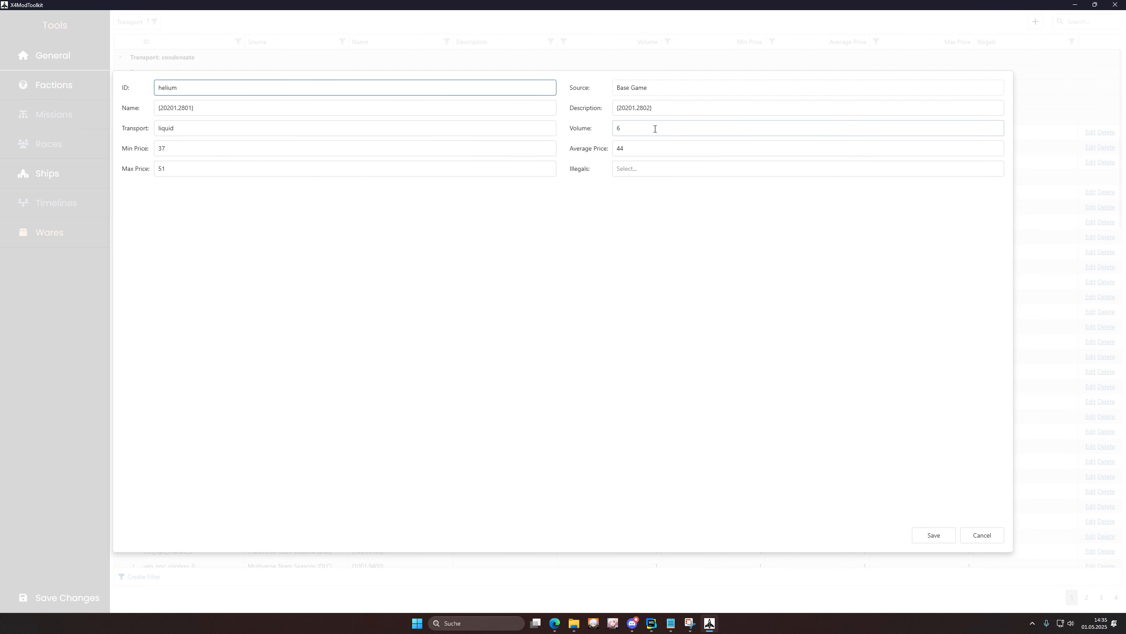
Step: Set helium's average price to 500, minimum to 100 and maximum to 600, and save
{"action": "left_click", "coordinate": [653, 144]}
{"action": "type", "text": "5"}
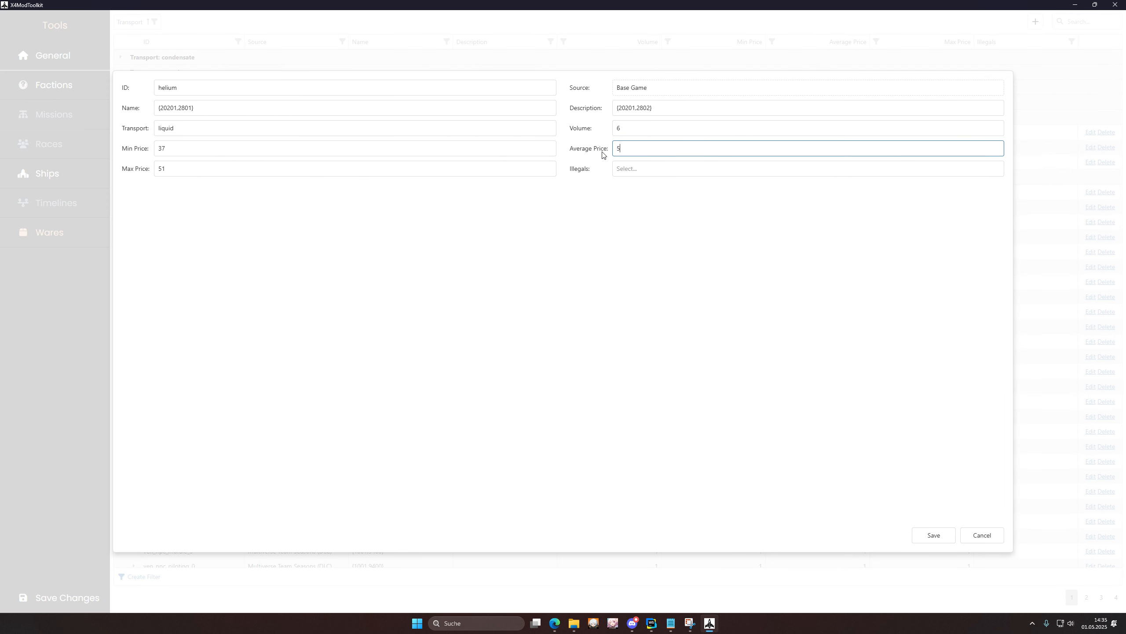
{"action": "type", "text": "00"}
{"action": "double_click", "coordinate": [264, 153]}
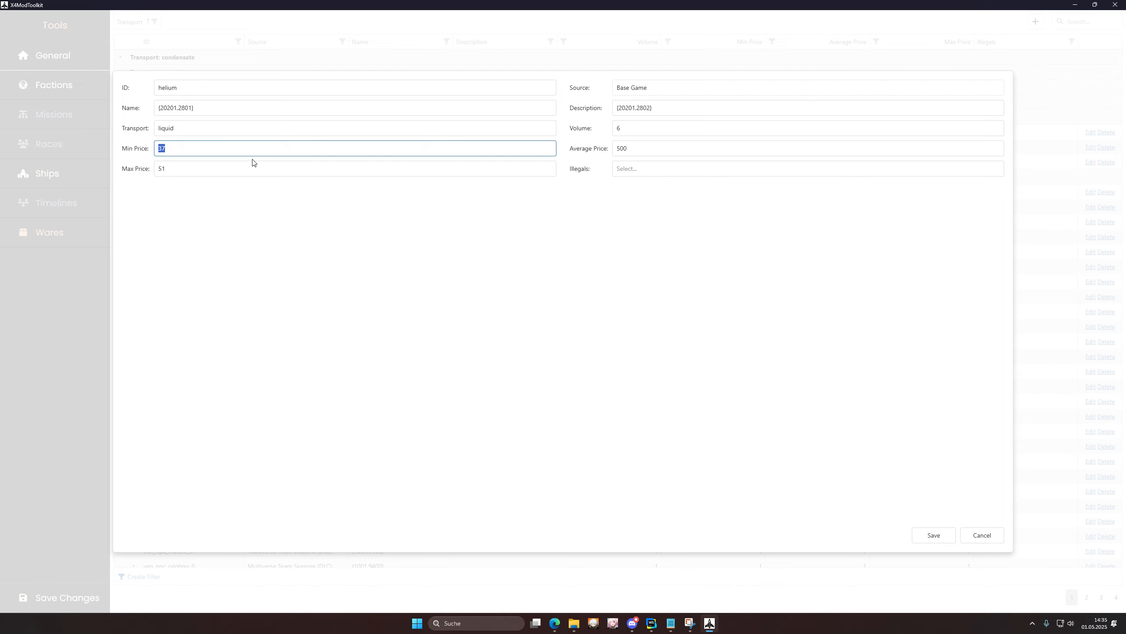
{"action": "type", "text": "100"}
{"action": "double_click", "coordinate": [234, 166]}
{"action": "type", "text": "600"}
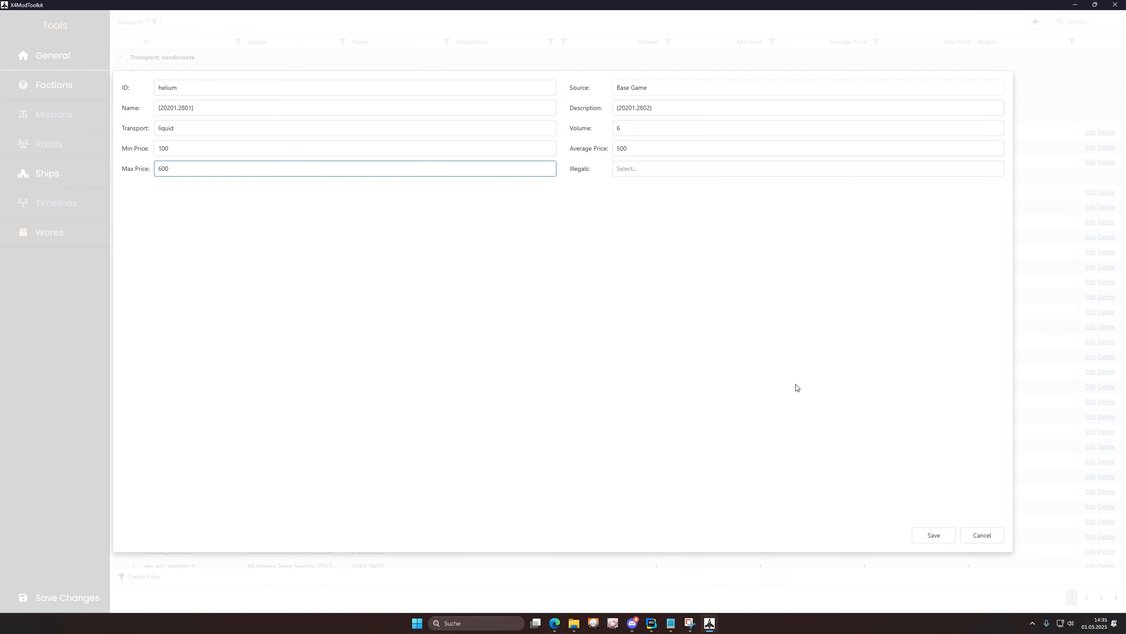
{"action": "left_click", "coordinate": [941, 542]}
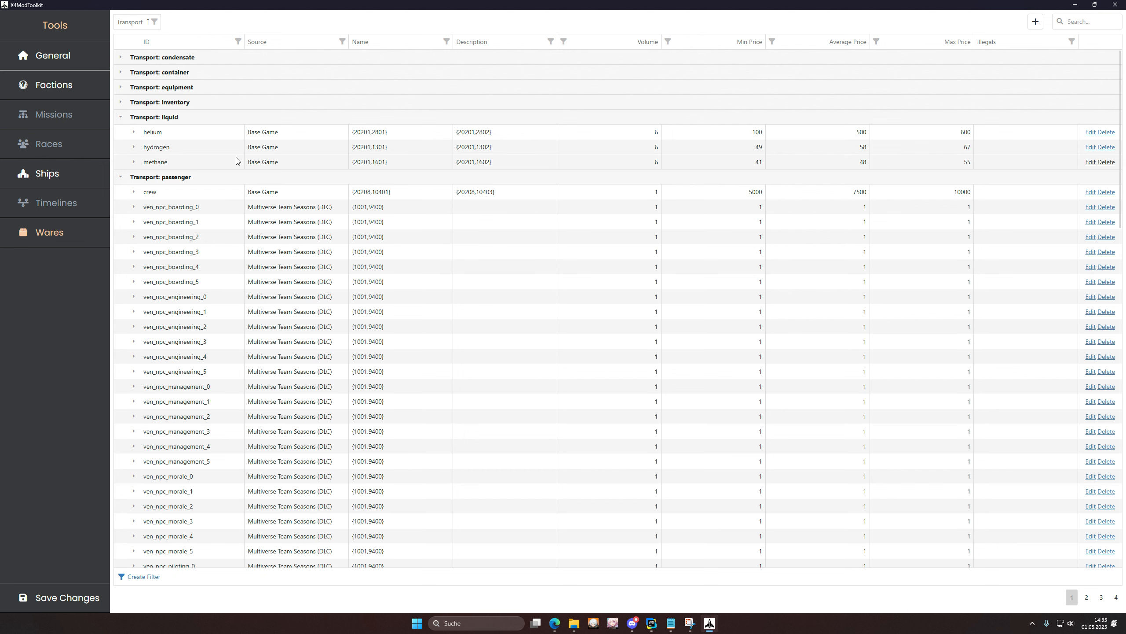
Step: Set the dronecomponents default production time to 200 and amount produced to 200
{"action": "left_click", "coordinate": [120, 77]}
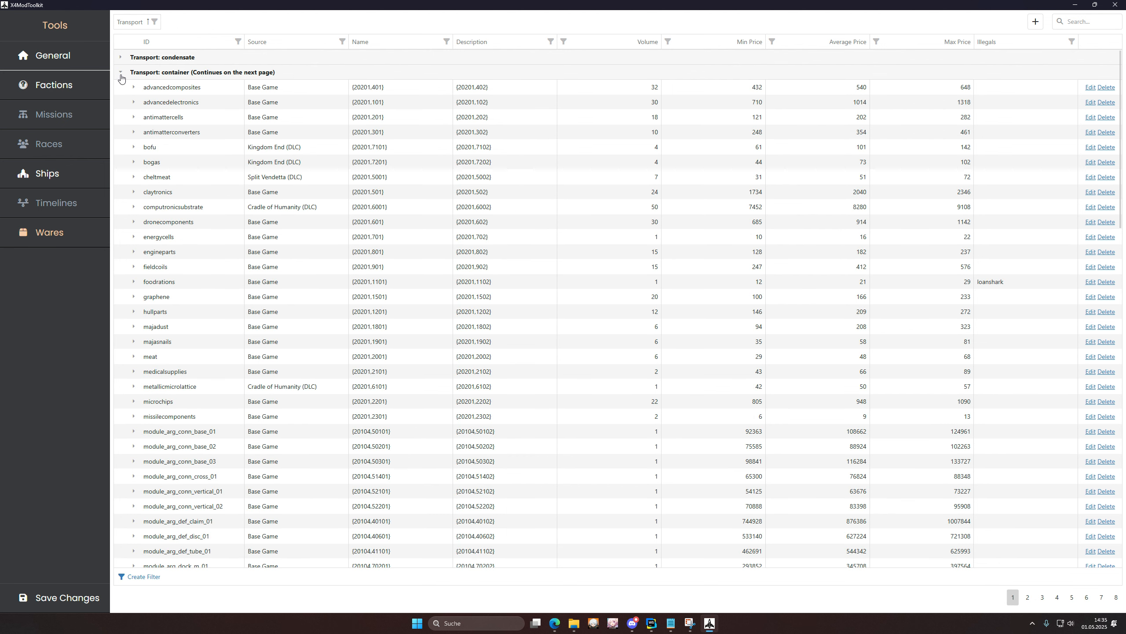
{"action": "left_click", "coordinate": [134, 222]}
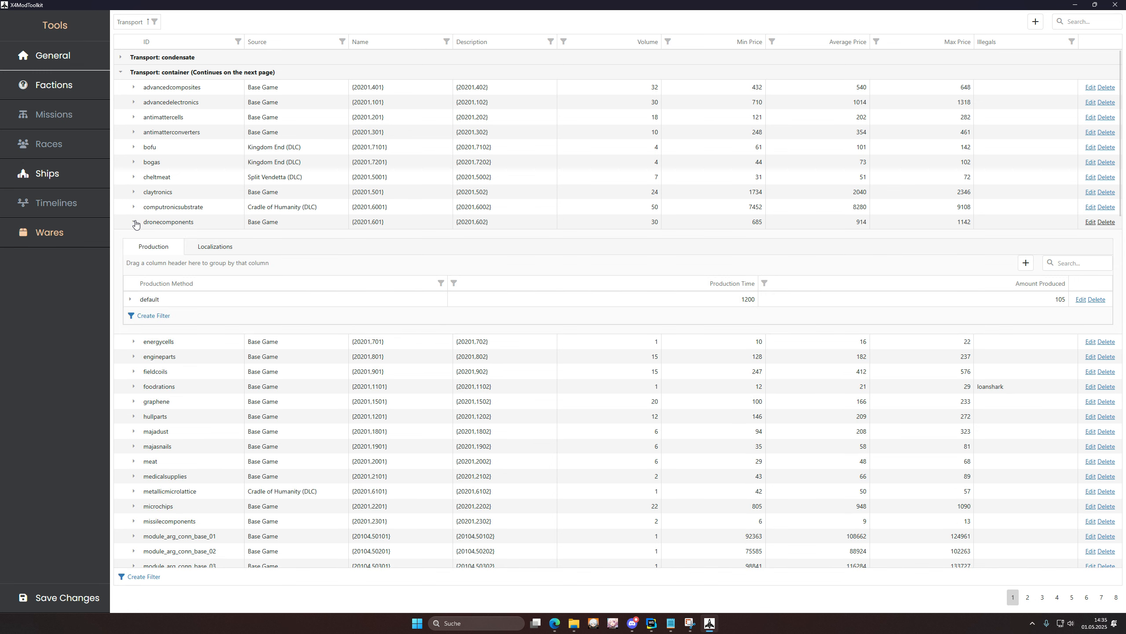
{"action": "left_click", "coordinate": [130, 299]}
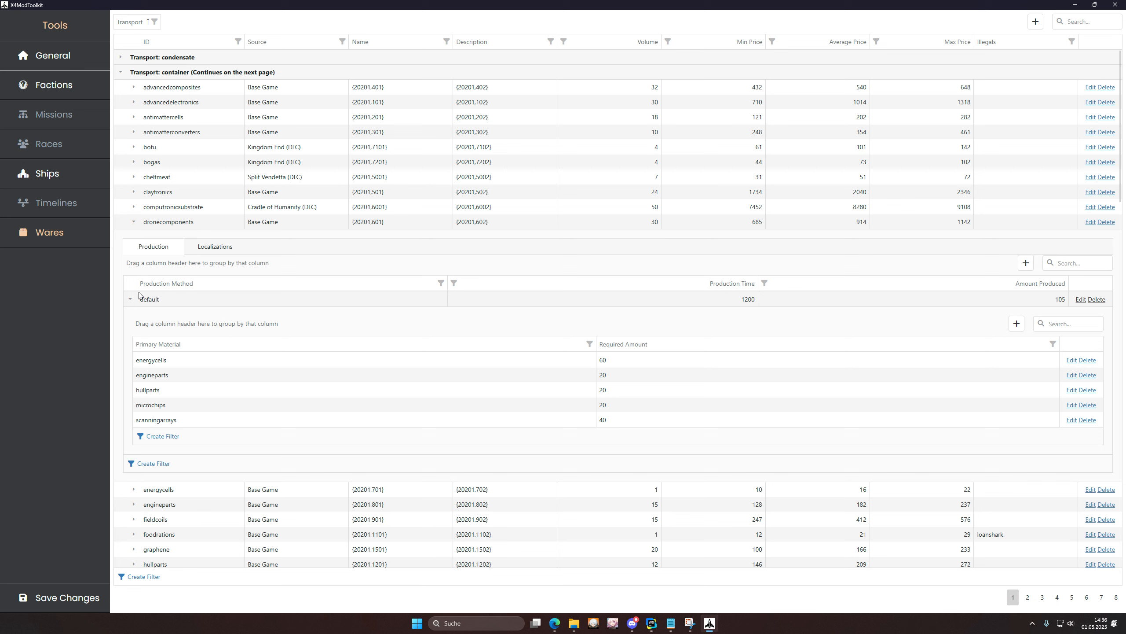
{"action": "left_click", "coordinate": [1080, 300]}
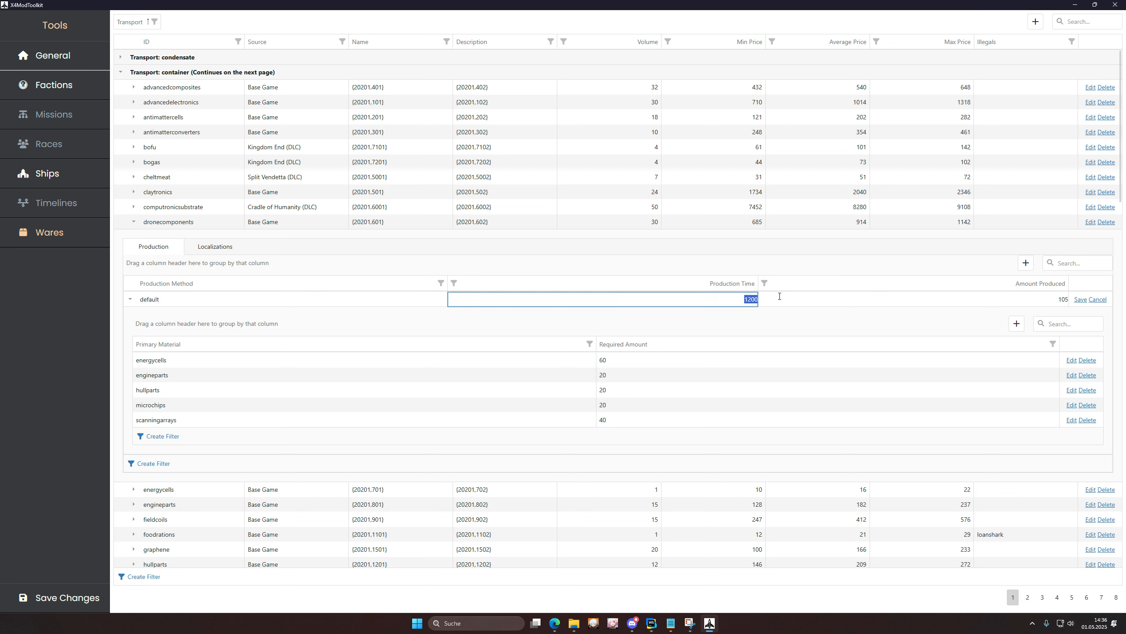
{"action": "type", "text": "200"}
{"action": "key", "text": "Return"}
{"action": "left_click", "coordinate": [1082, 301]}
{"action": "key", "text": "Tab"}
{"action": "key", "text": "Tab"}
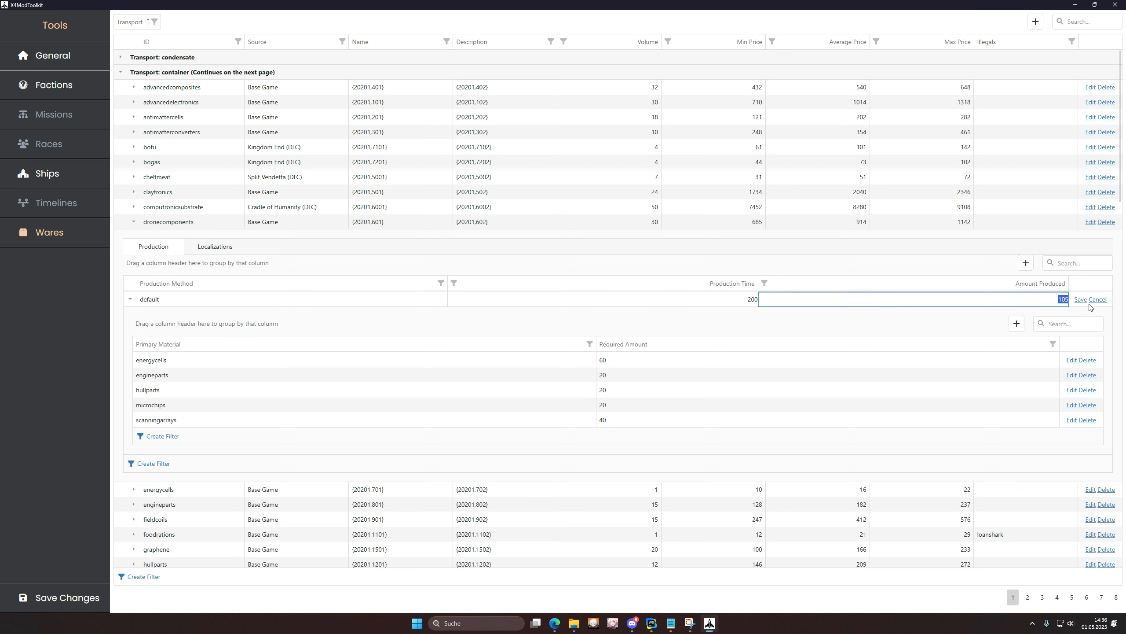
{"action": "type", "text": "200"}
{"action": "left_click", "coordinate": [1081, 300]}
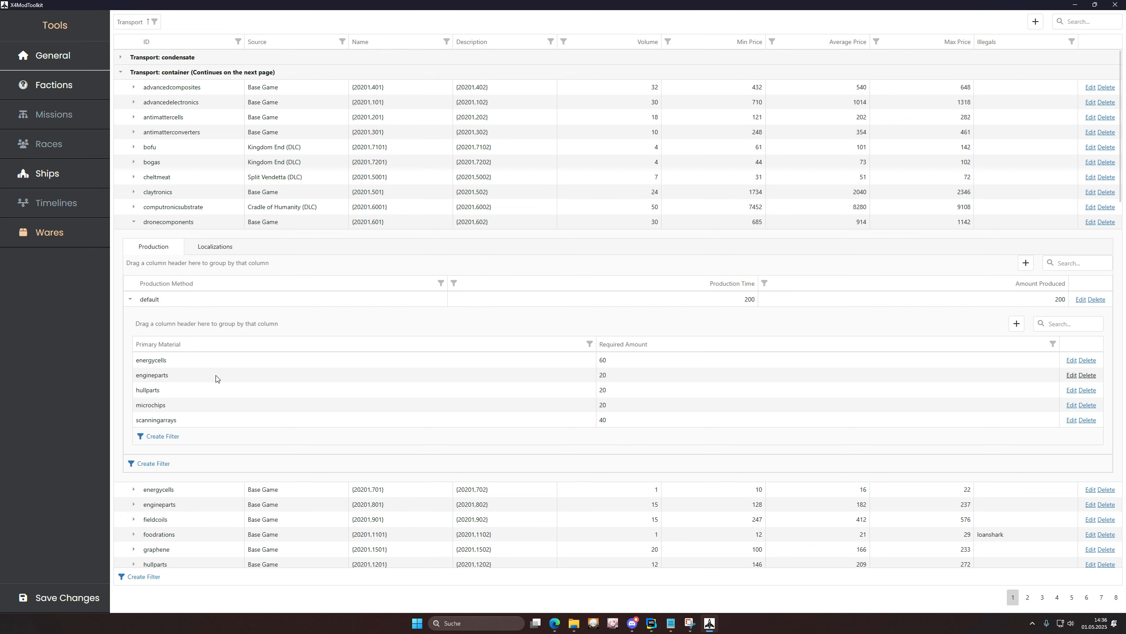
Step: Replace energycells with 100 water as a primary material, then collapse dronecomponents
{"action": "left_click", "coordinate": [1086, 360]}
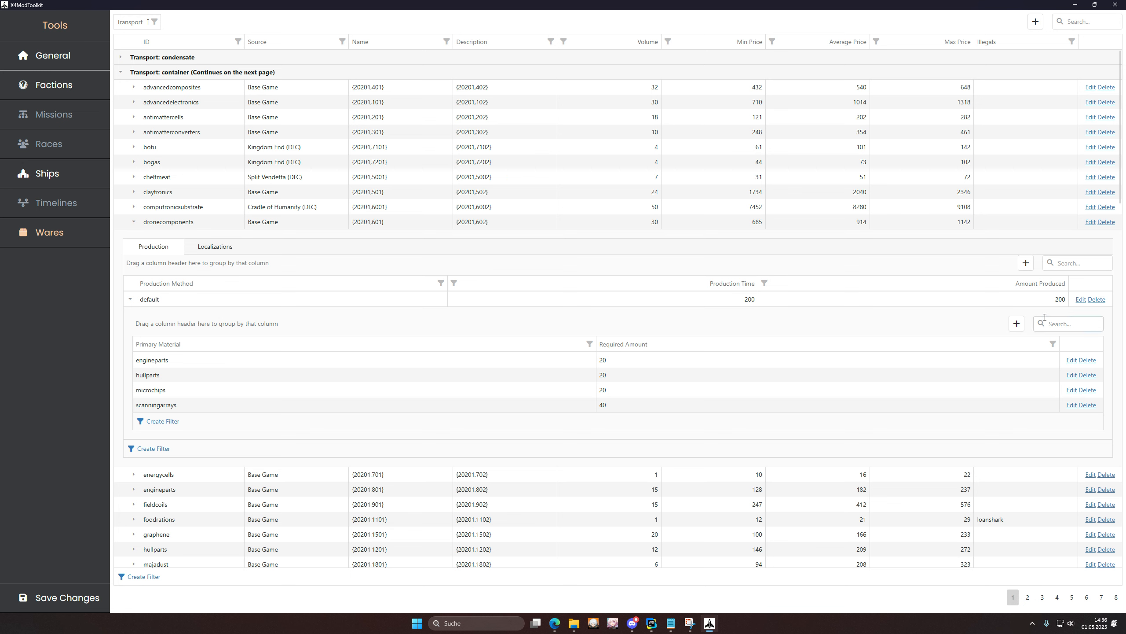
{"action": "left_click", "coordinate": [1016, 323]}
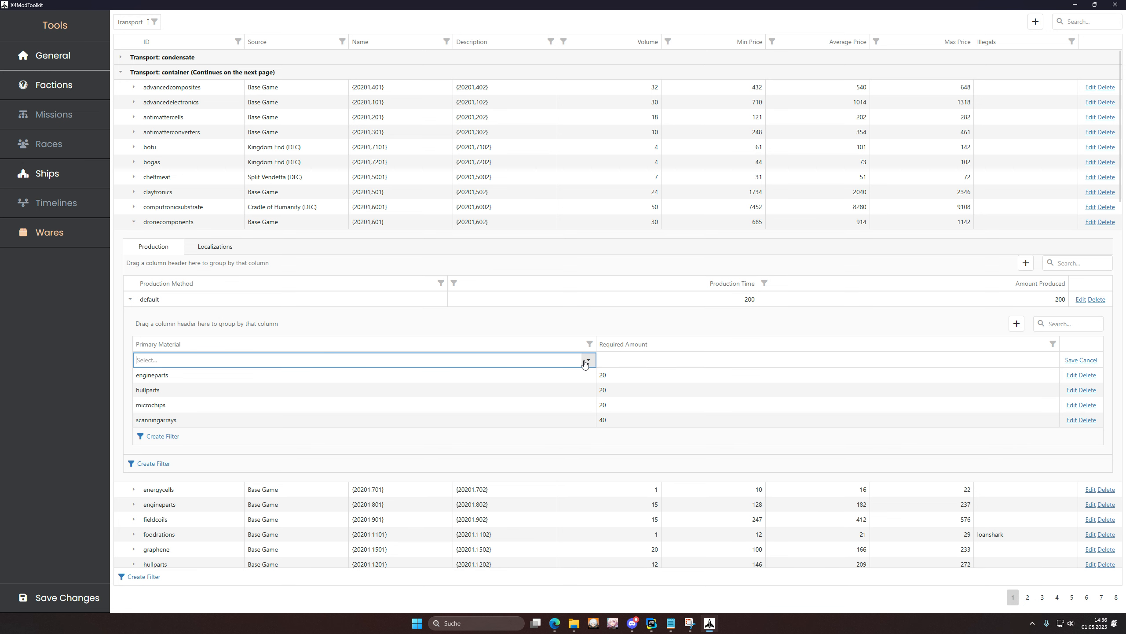
{"action": "type", "text": "water"}
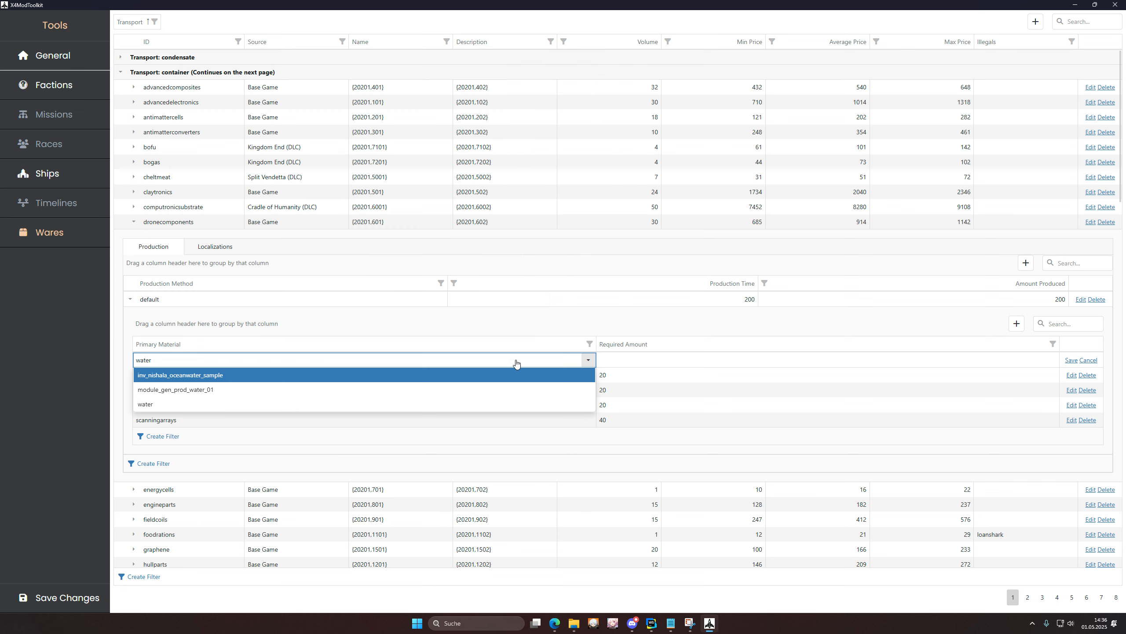
{"action": "left_click", "coordinate": [193, 405]}
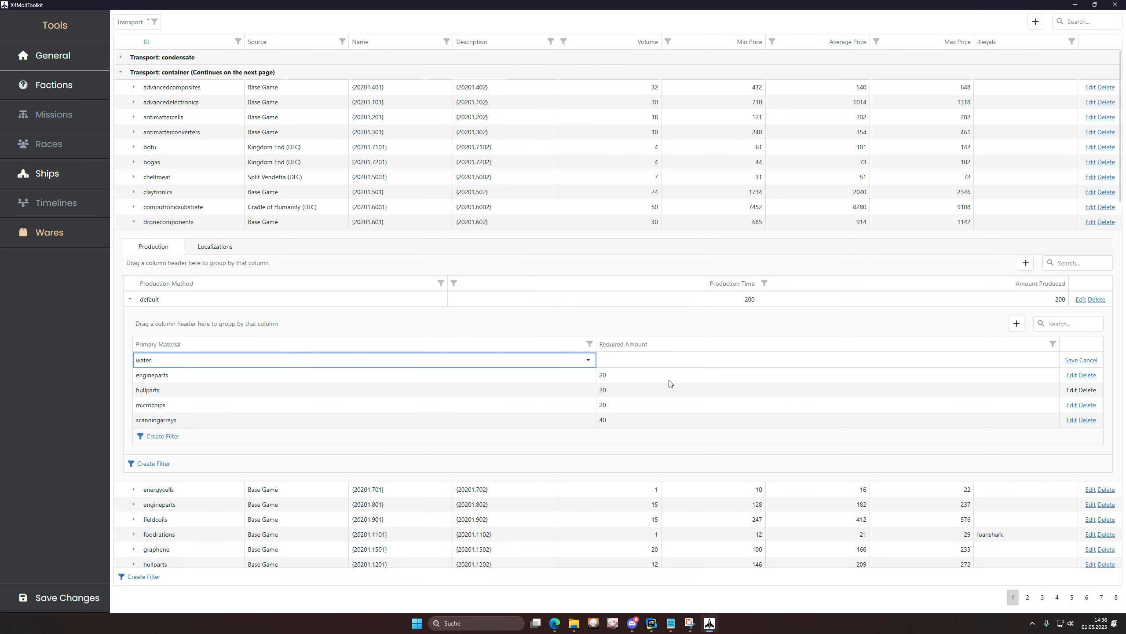
{"action": "left_click", "coordinate": [632, 361]}
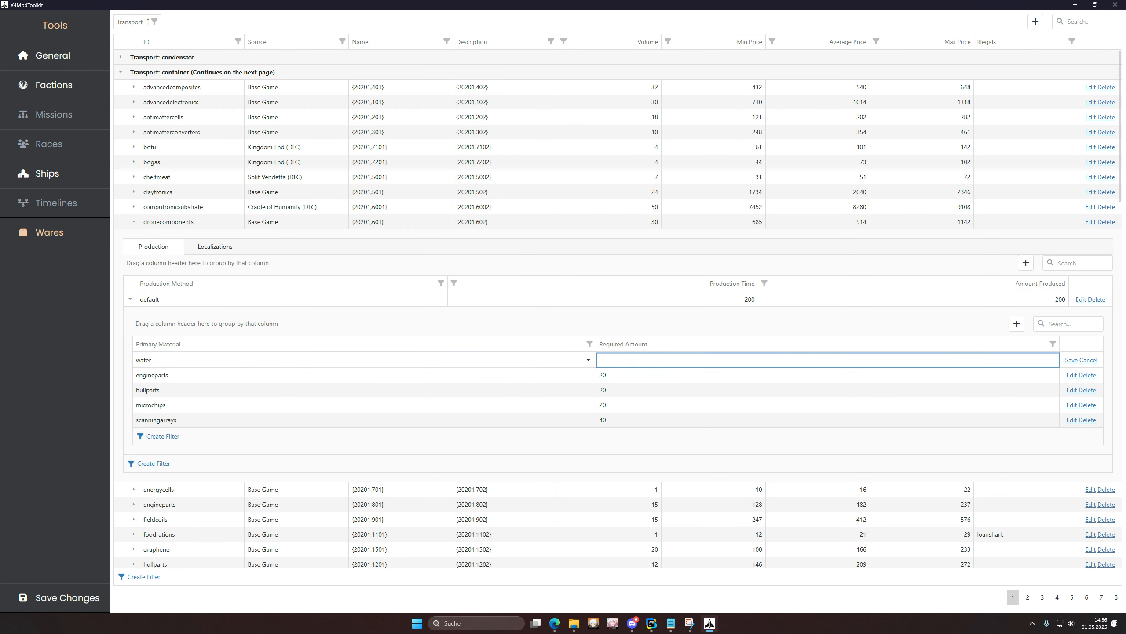
{"action": "type", "text": "100"}
{"action": "key", "text": "Return"}
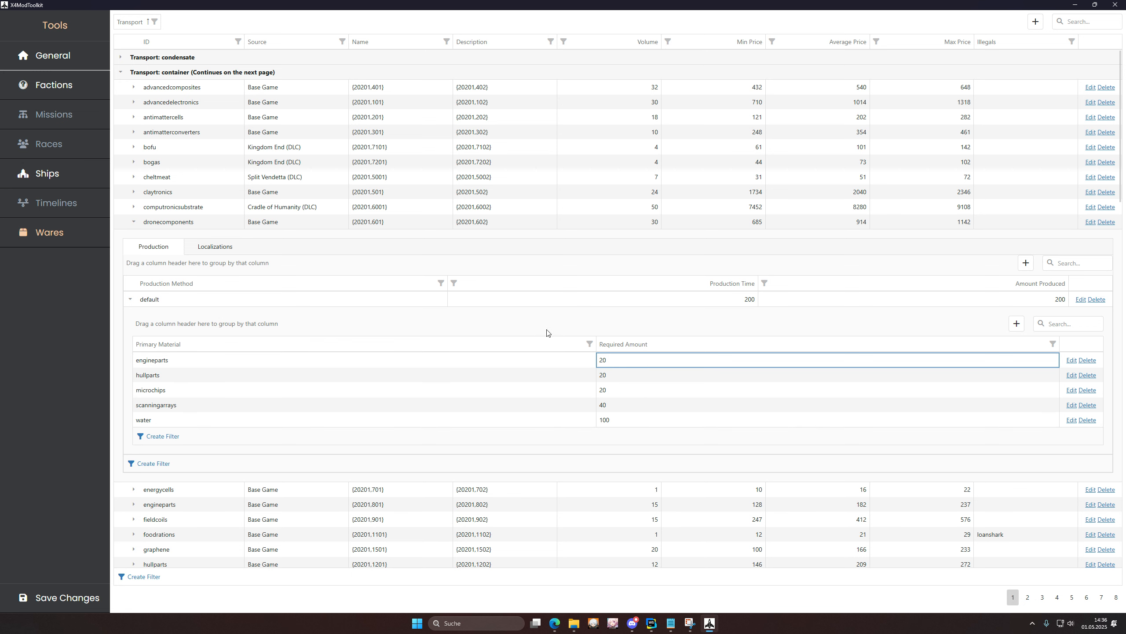
{"action": "left_click", "coordinate": [131, 224]}
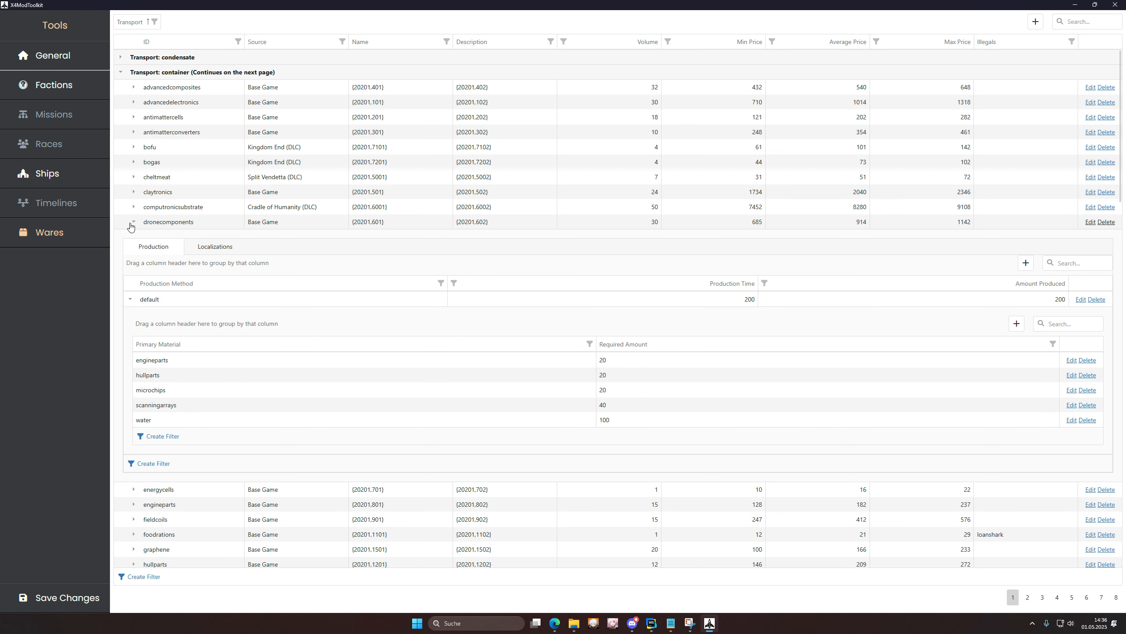
{"action": "left_click", "coordinate": [133, 223]}
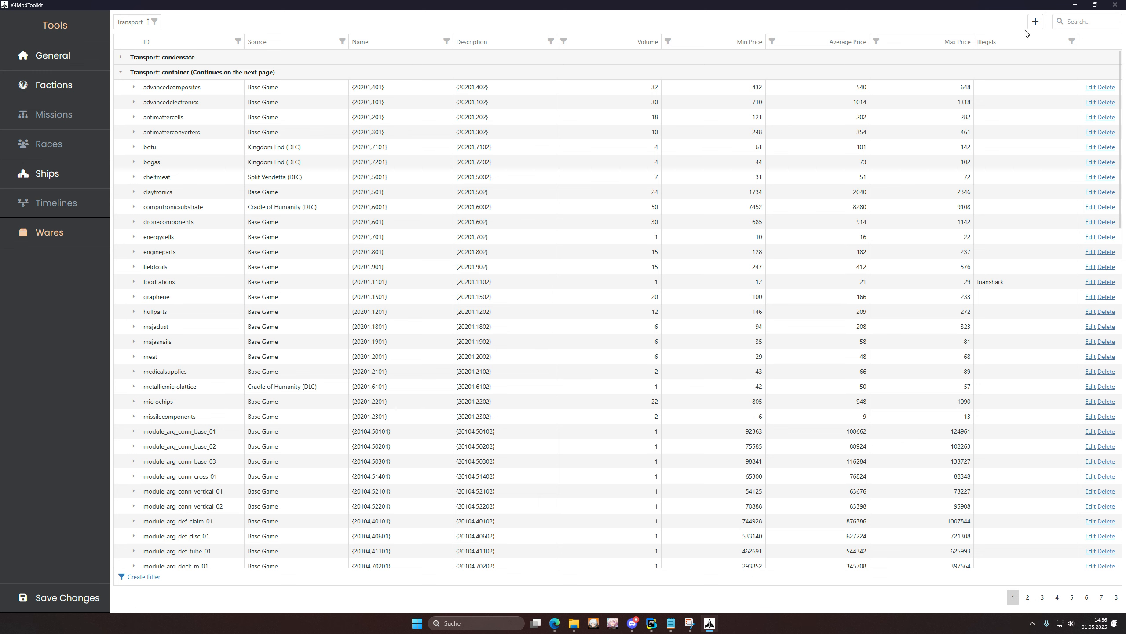
Step: Create a new ware with ID 'atomic_bomb', name 'Atomic Bomb' and a short description
{"action": "left_click", "coordinate": [1036, 22]}
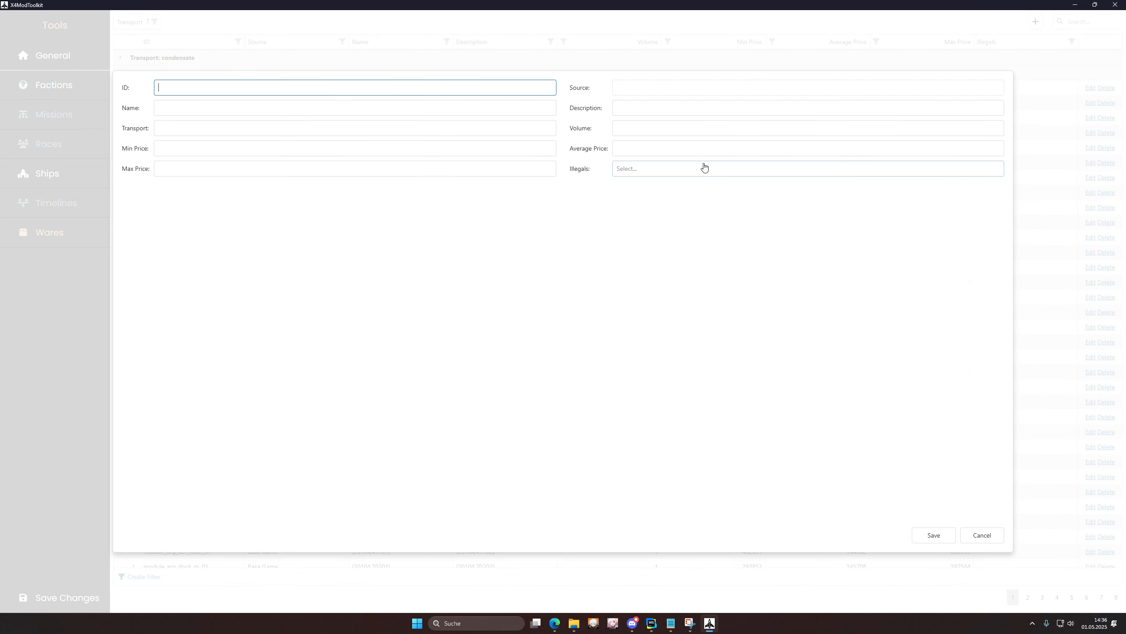
{"action": "type", "text": "atomic_bomb"}
{"action": "left_click", "coordinate": [437, 106]}
{"action": "type", "text": "Atomic Bom"}
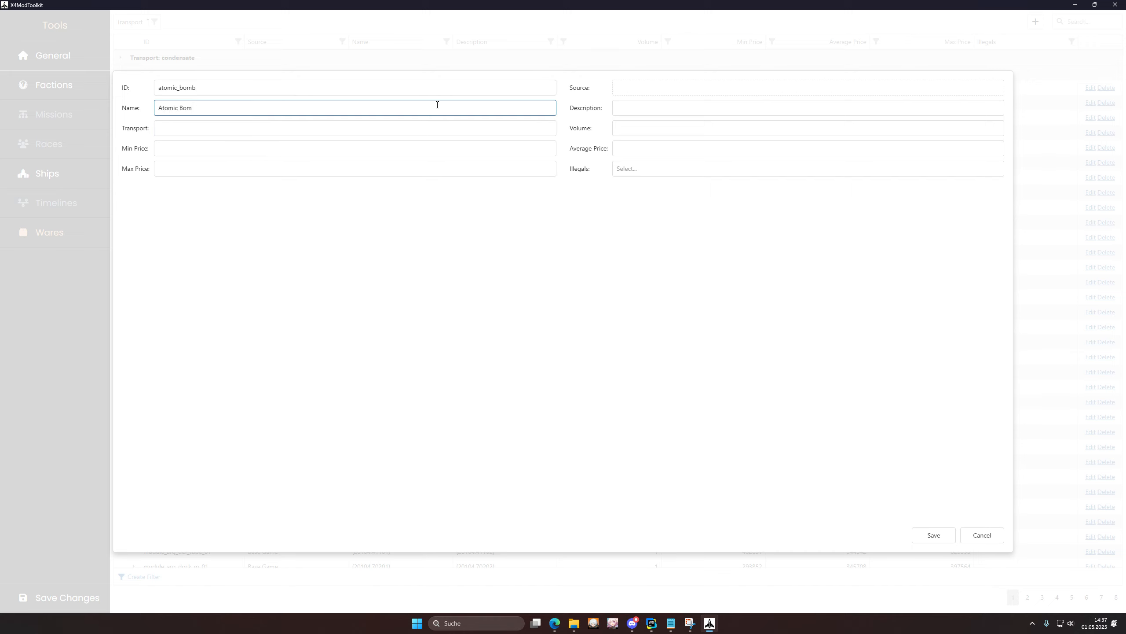
{"action": "type", "text": "b"}
{"action": "key", "text": "Tab"}
{"action": "type", "text": "It expl"}
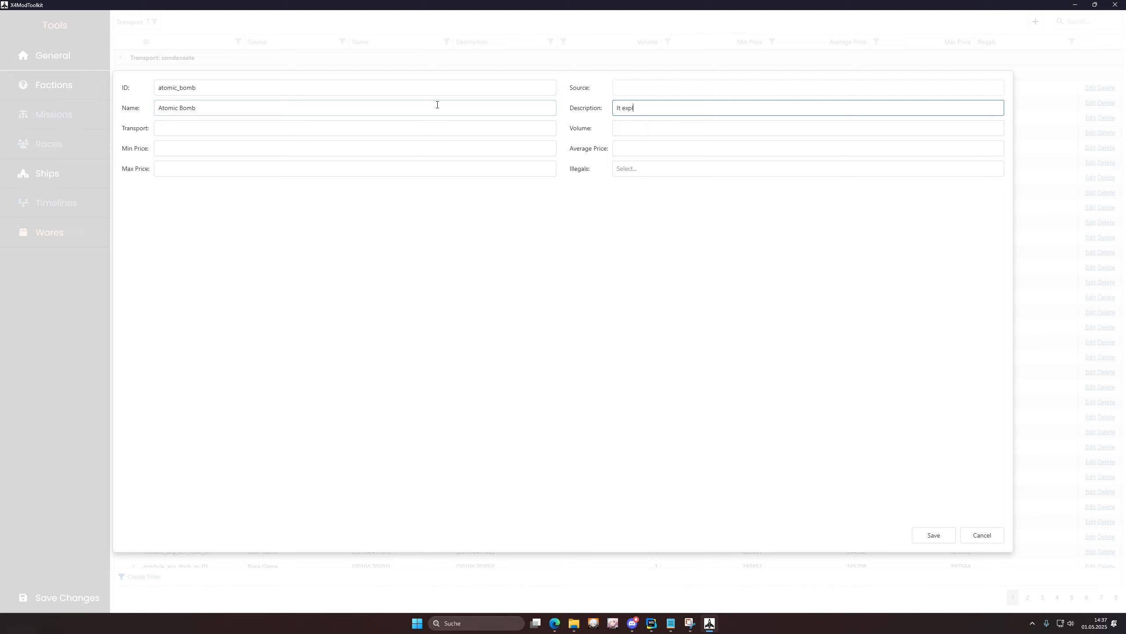
{"action": "type", "text": "ose"}
{"action": "key", "text": "BackSpace"}
{"action": "key", "text": "BackSpace"}
{"action": "type", "text": "des"}
Step: Set transport to container and prices to 100/200/300, then save the ware
{"action": "key", "text": "Tab"}
{"action": "type", "text": "ontainer"}
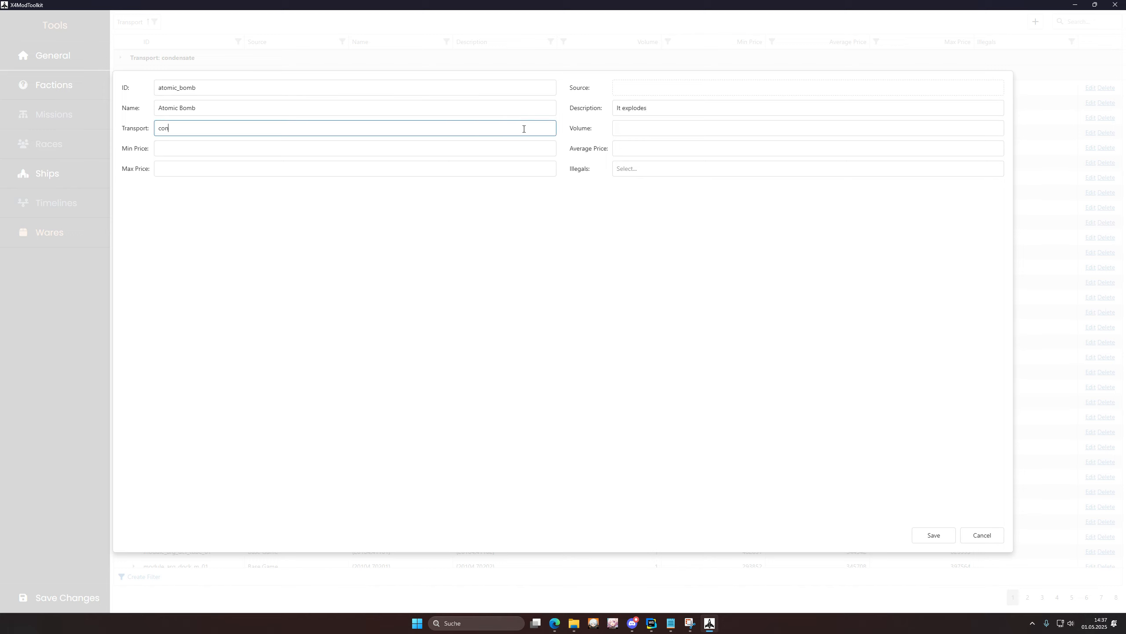
{"action": "key", "text": "Tab"}
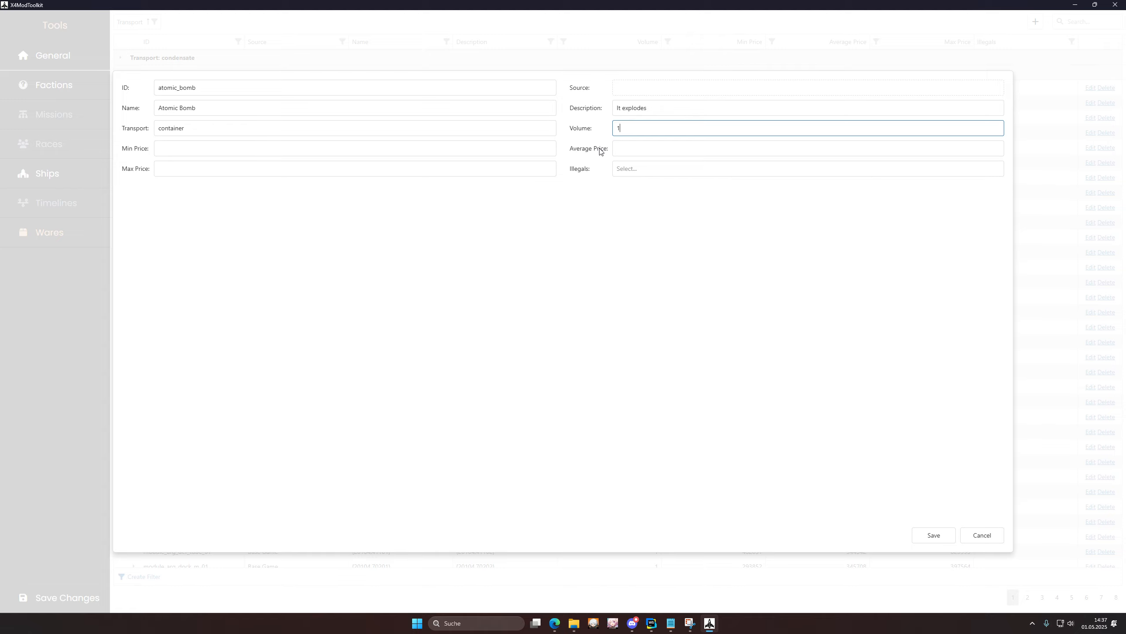
{"action": "key", "text": "Tab"}
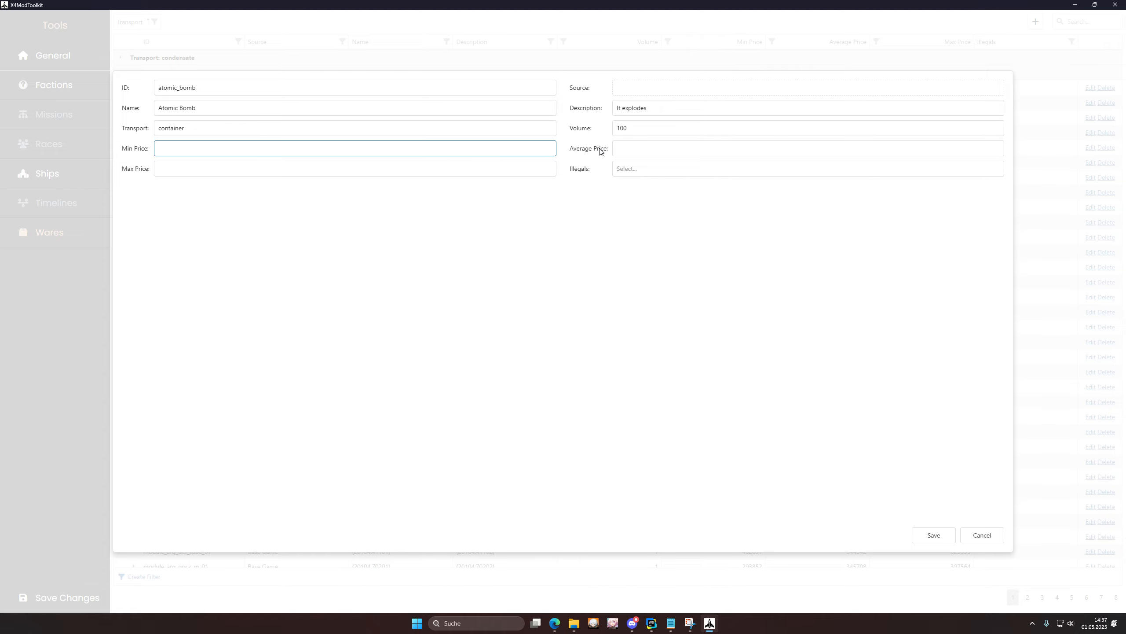
{"action": "type", "text": "100"}
{"action": "key", "text": "Tab"}
{"action": "type", "text": "200"}
{"action": "key", "text": "Tab"}
{"action": "type", "text": "300"}
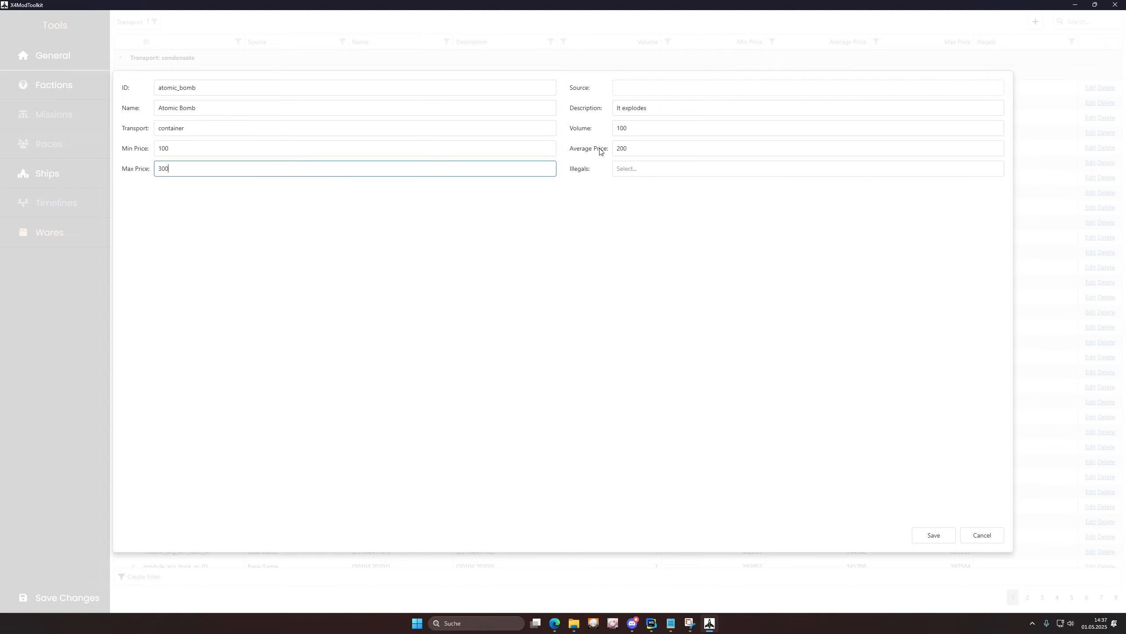
{"action": "key", "text": "Tab"}
{"action": "left_click", "coordinate": [925, 532]}
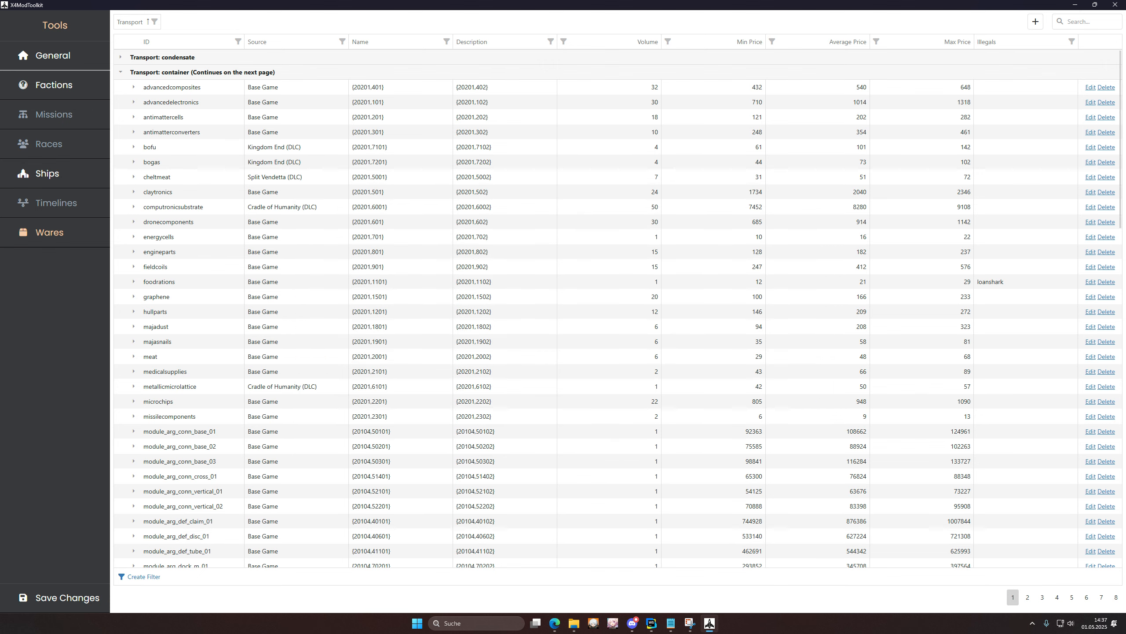
Step: Remove the Transport grouping and expand atomic_bomb on the last wares page
{"action": "left_click", "coordinate": [1117, 597]}
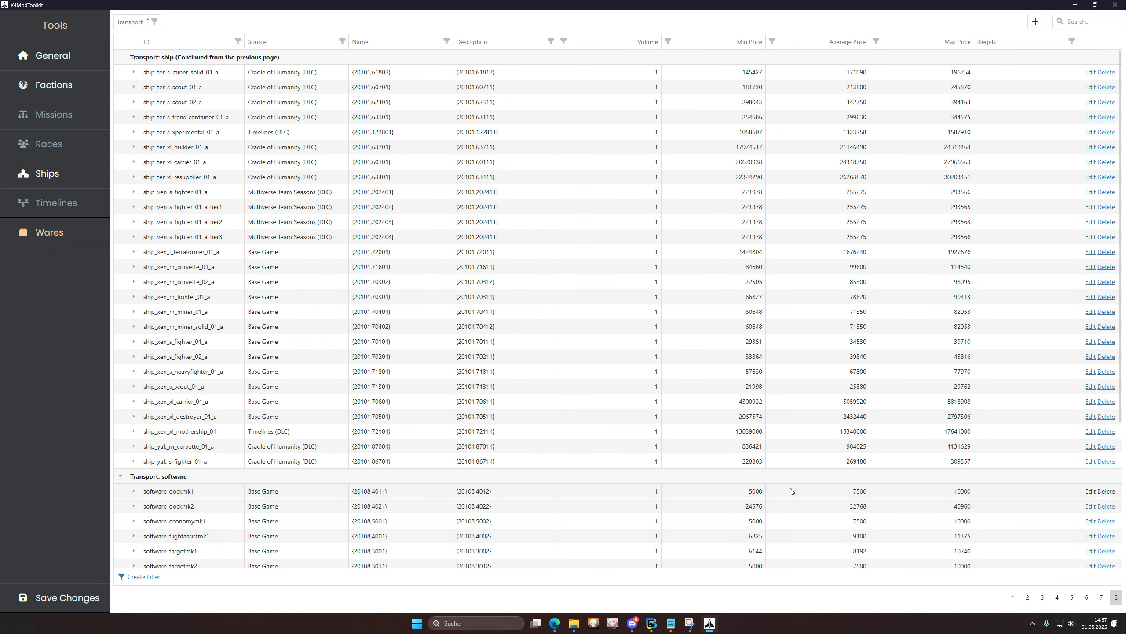
{"action": "scroll", "coordinate": [829, 303], "scroll_direction": "up", "scroll_amount": 5}
{"action": "scroll", "coordinate": [794, 338], "scroll_direction": "down", "scroll_amount": 5}
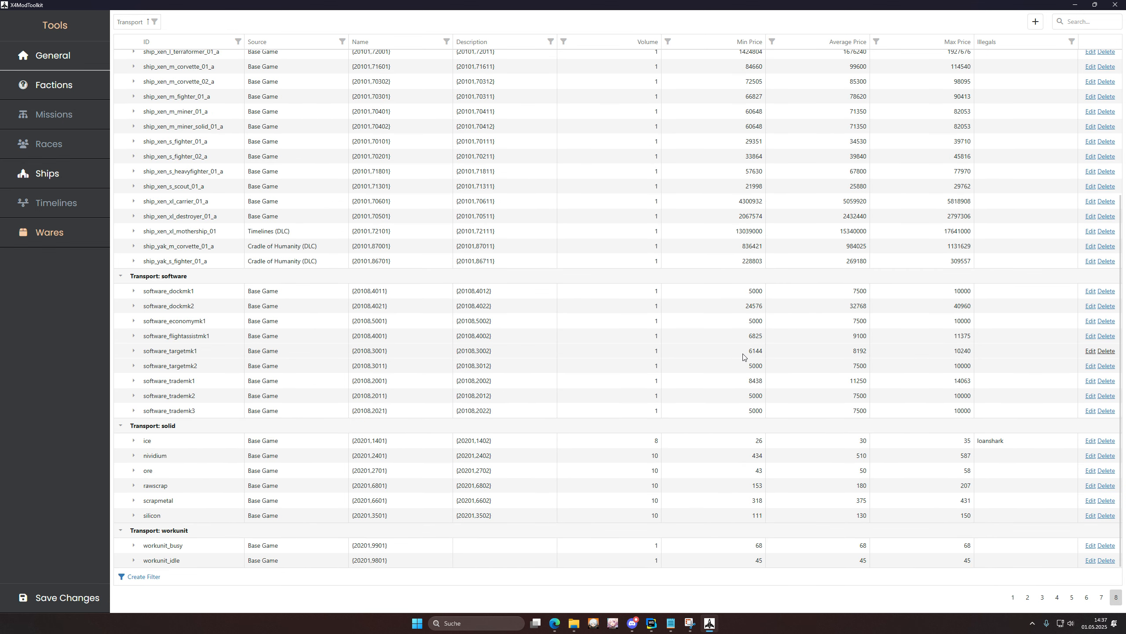
{"action": "scroll", "coordinate": [743, 357], "scroll_direction": "up", "scroll_amount": 5}
{"action": "left_click_drag", "start_coordinate": [133, 21], "coordinate": [223, 42]}
{"action": "left_click", "coordinate": [1115, 597]}
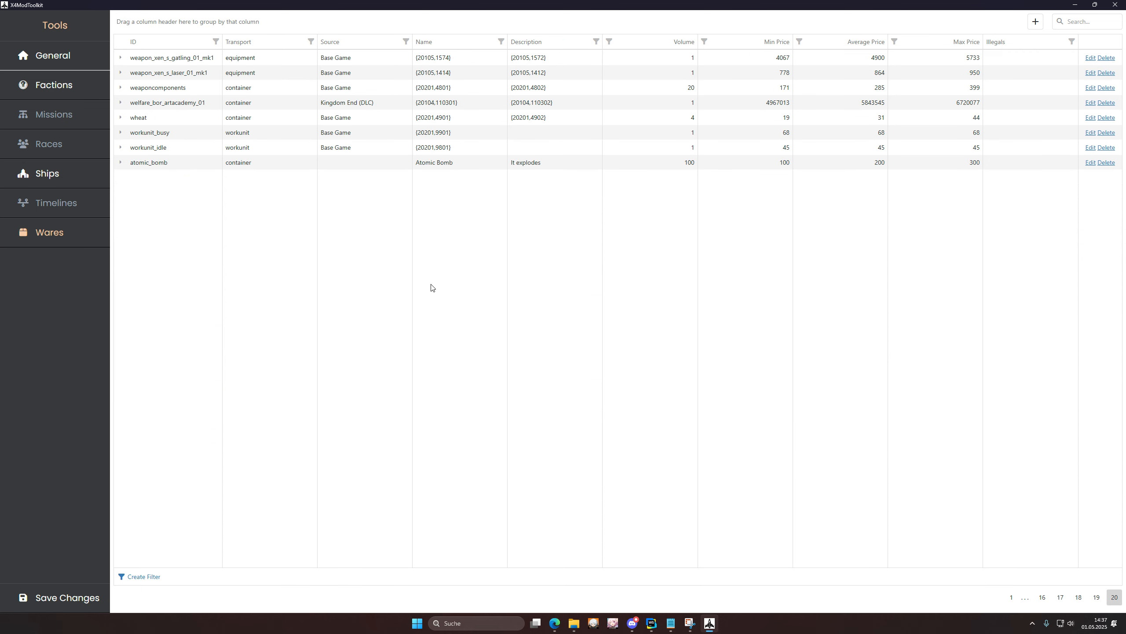
{"action": "left_click_drag", "start_coordinate": [130, 162], "coordinate": [615, 172]}
{"action": "left_click", "coordinate": [120, 162]}
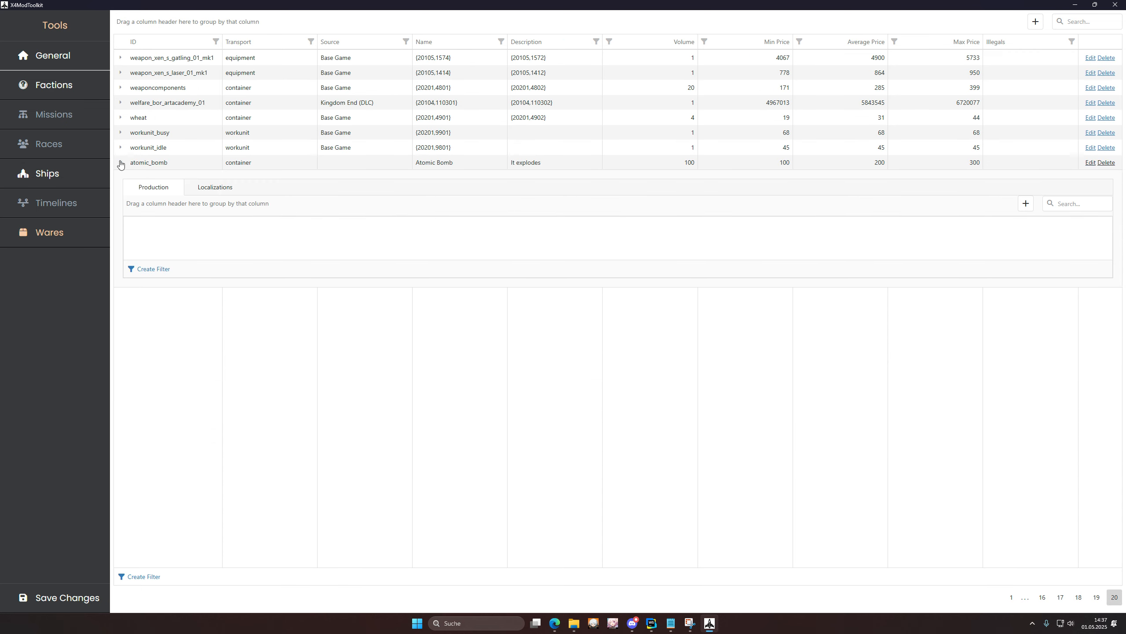
Step: Add a 'default' production method with production time 100 and amount produced 1
{"action": "left_click", "coordinate": [1027, 204]}
{"action": "type", "text": "defa"}
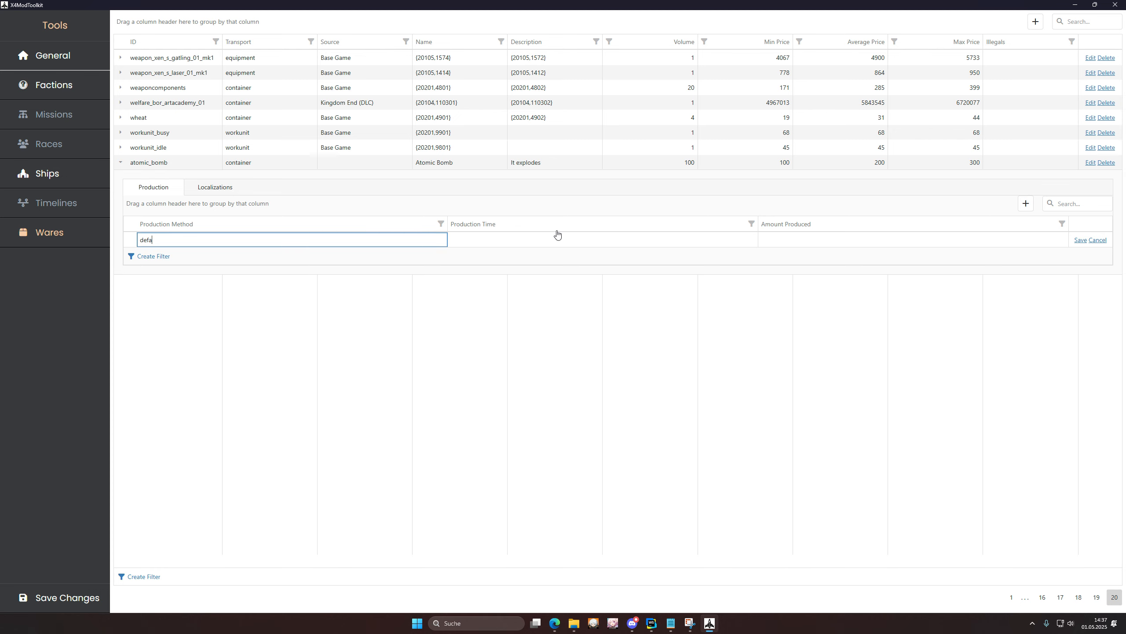
{"action": "type", "text": "ult"}
{"action": "key", "text": "Return"}
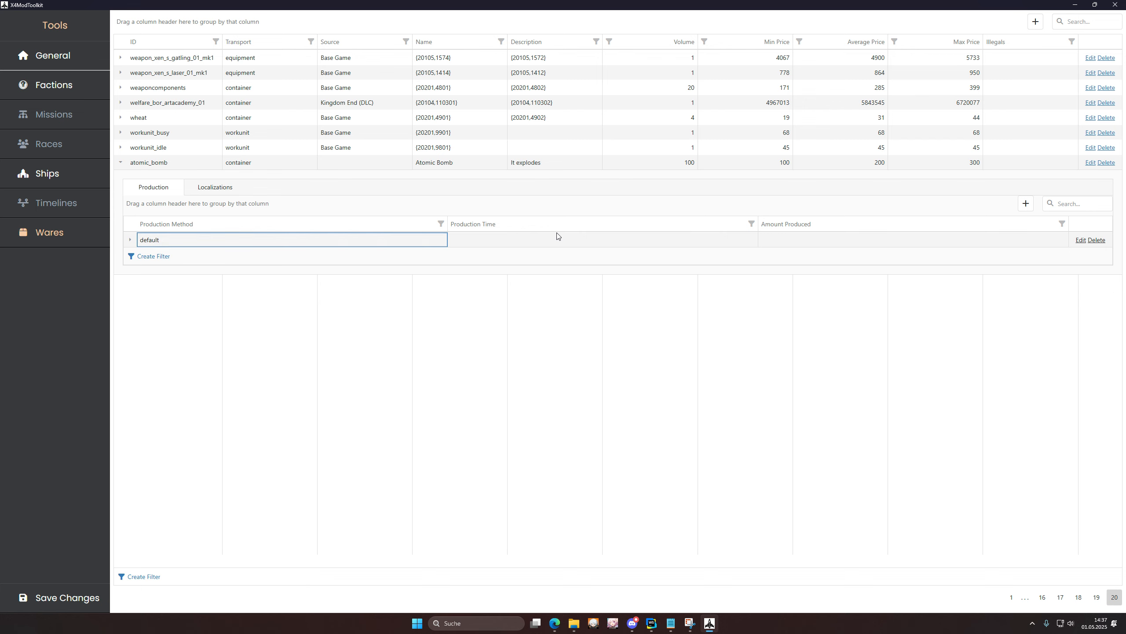
{"action": "left_click", "coordinate": [1080, 241]}
{"action": "left_click", "coordinate": [681, 244]}
{"action": "type", "text": "100"}
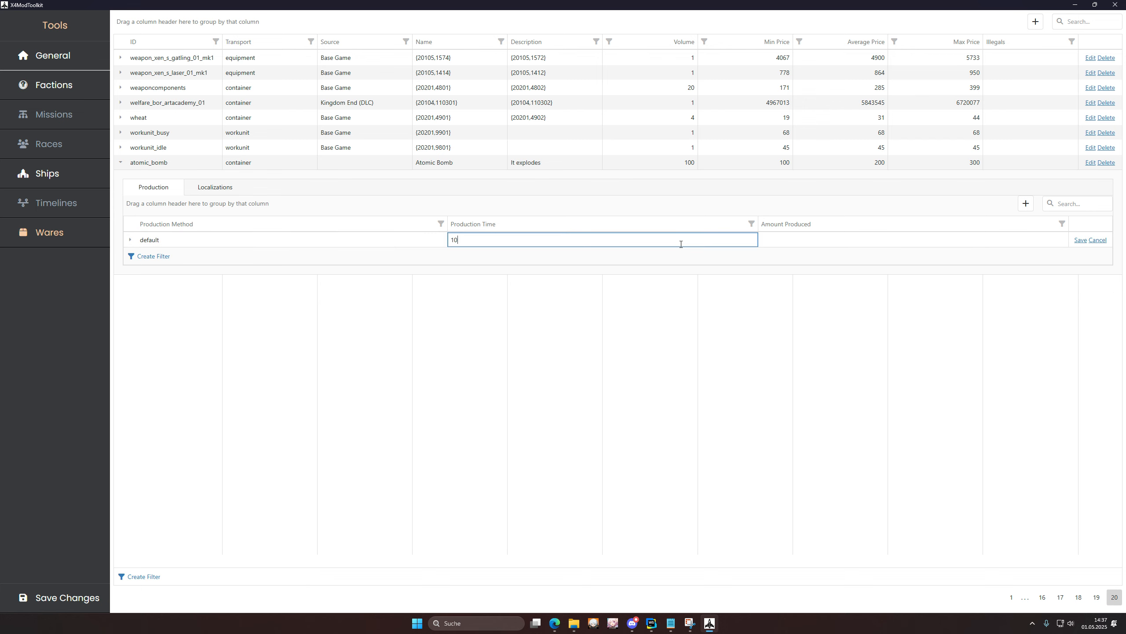
{"action": "key", "text": "Tab"}
{"action": "type", "text": "1"}
{"action": "key", "text": "Return"}
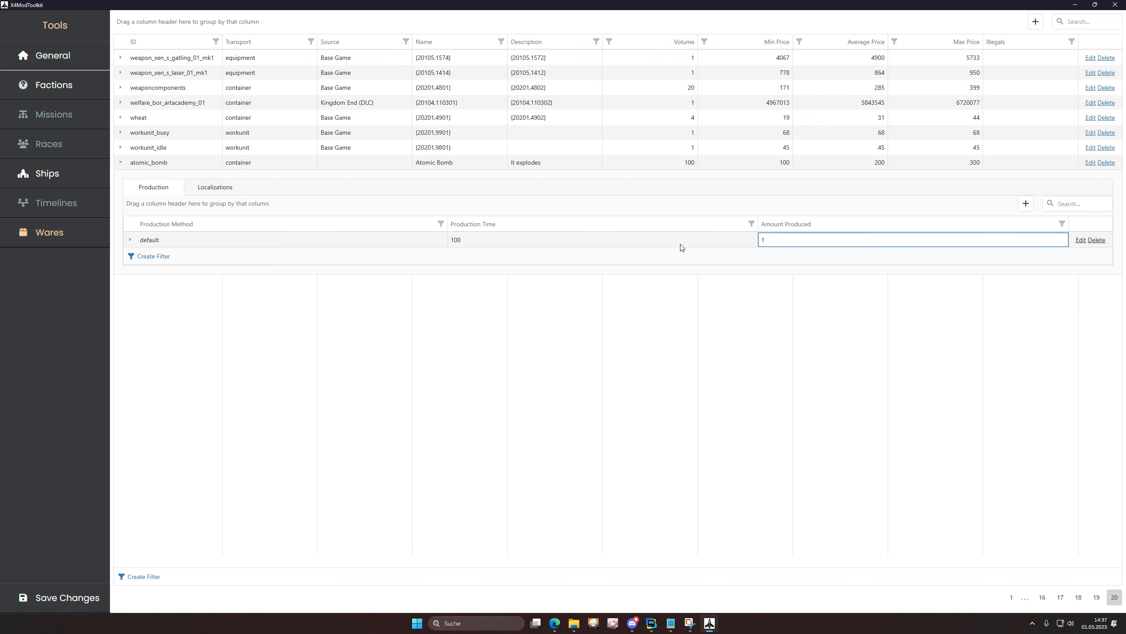
{"action": "left_click", "coordinate": [130, 240]}
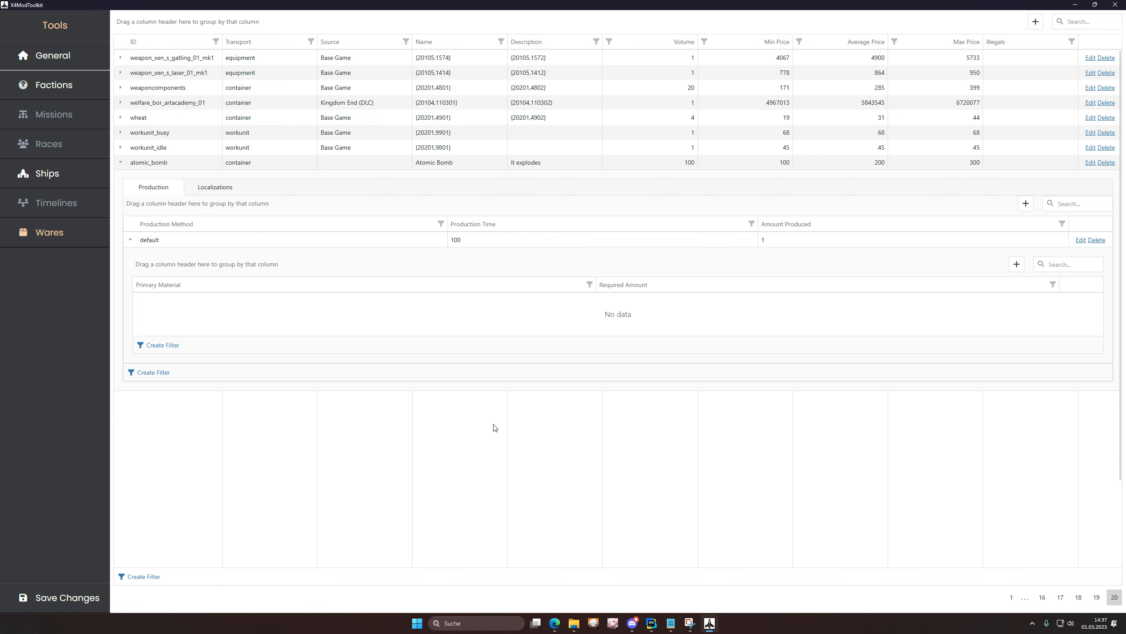
Step: Filter the factions by Source to Cradle of Humanity and Kingdom End
{"action": "left_click", "coordinate": [54, 87]}
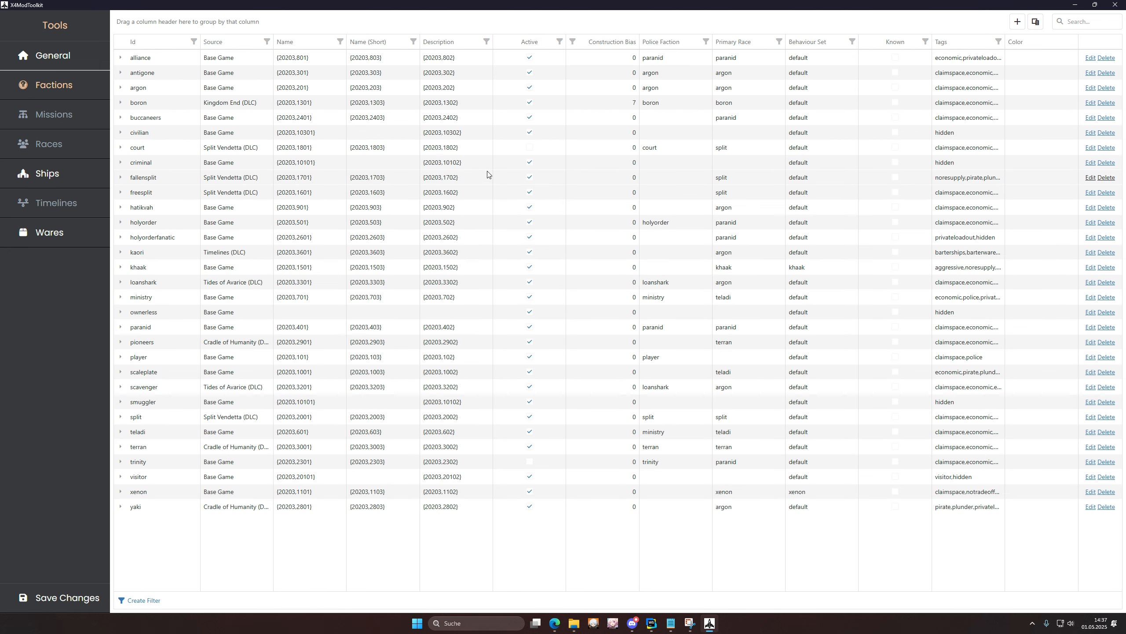
{"action": "left_click", "coordinate": [267, 41]}
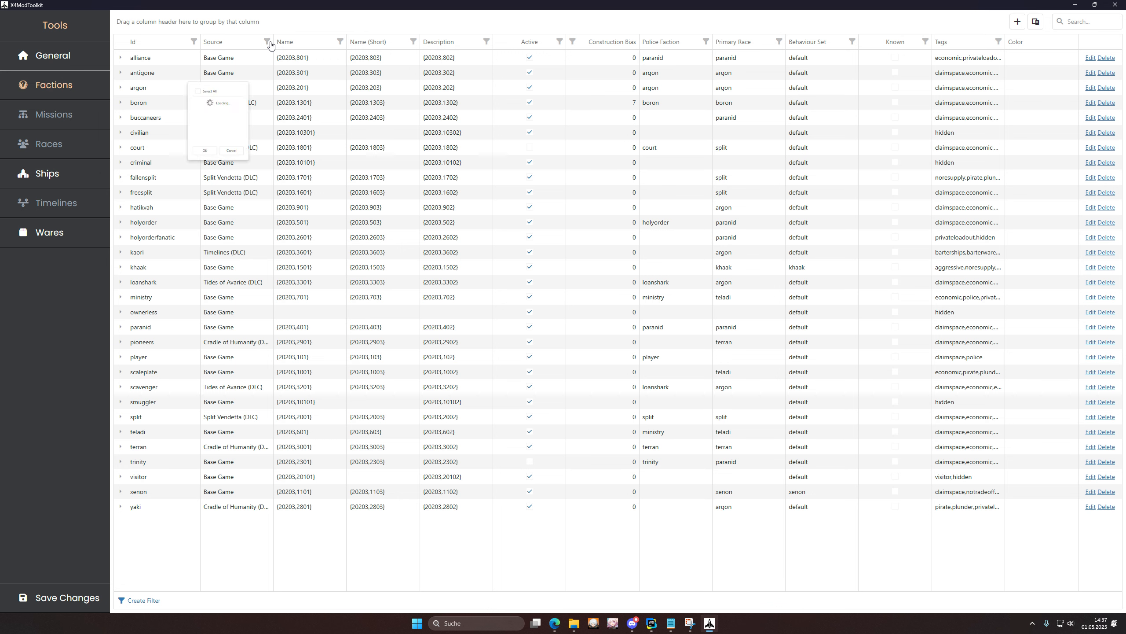
{"action": "left_click", "coordinate": [214, 104]}
{"action": "left_click", "coordinate": [209, 123]}
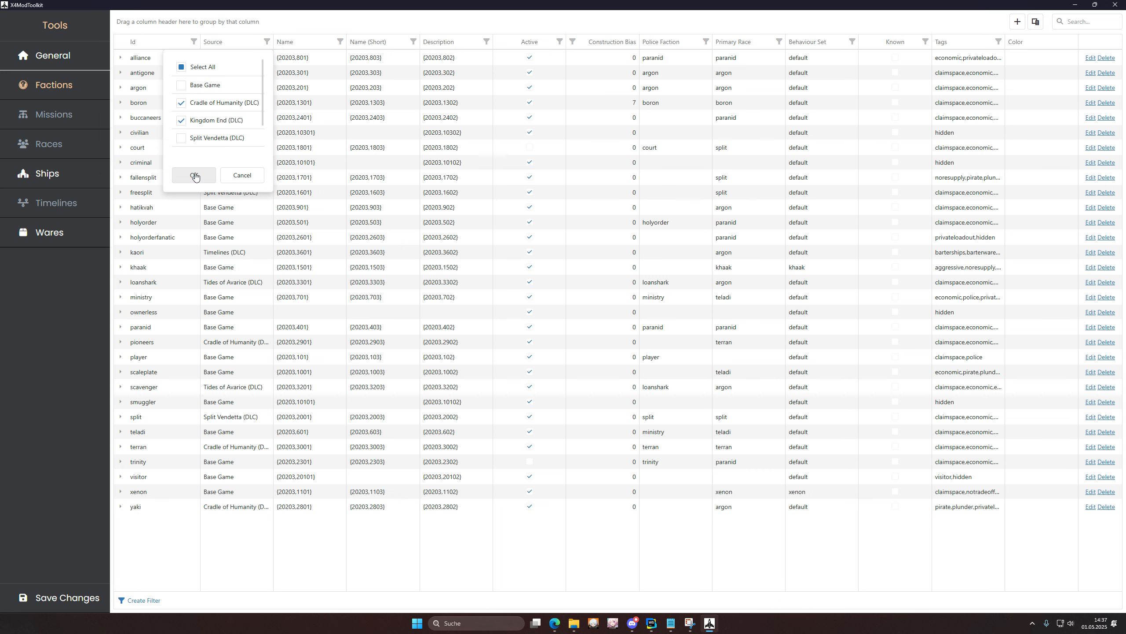
{"action": "left_click", "coordinate": [193, 175]}
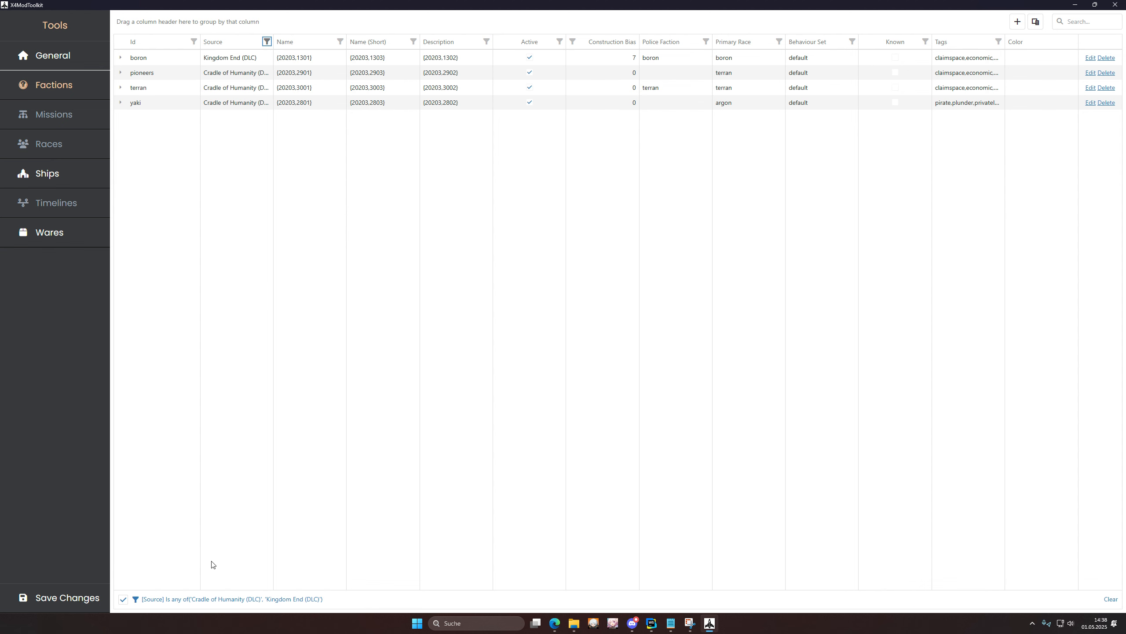
Step: Review the factions filter definition, then return to the Wares list
{"action": "left_click", "coordinate": [326, 601]}
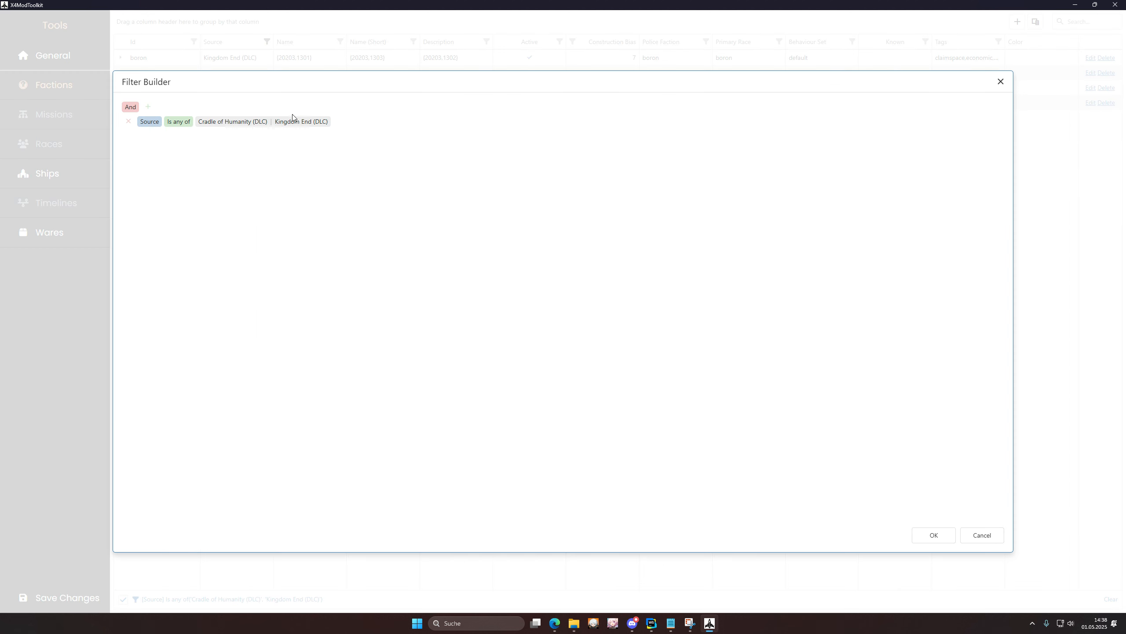
{"action": "left_click", "coordinate": [1001, 82]}
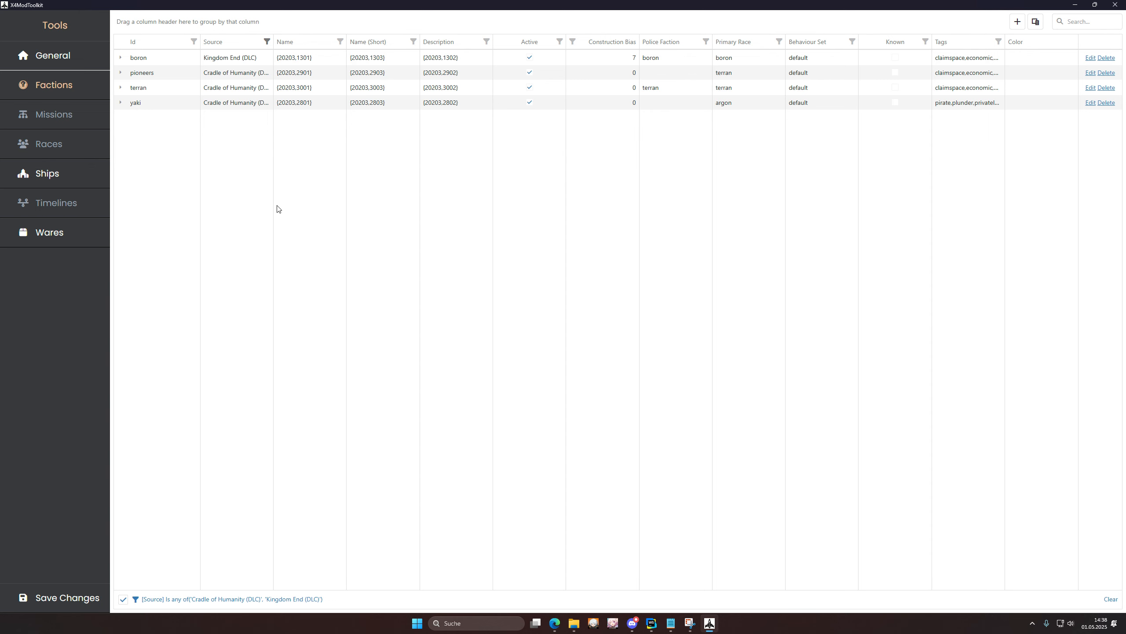
{"action": "left_click", "coordinate": [52, 231]}
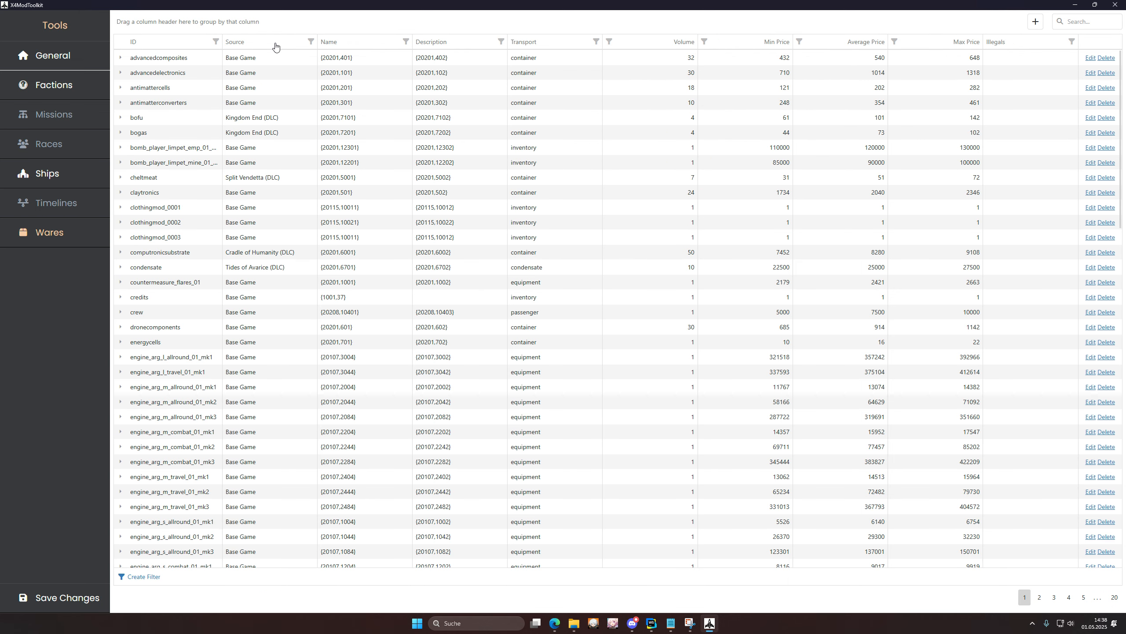
Step: Filter the wares Source column to Base Game only
{"action": "left_click", "coordinate": [311, 41]}
{"action": "left_click", "coordinate": [224, 102]}
{"action": "left_click", "coordinate": [237, 175]}
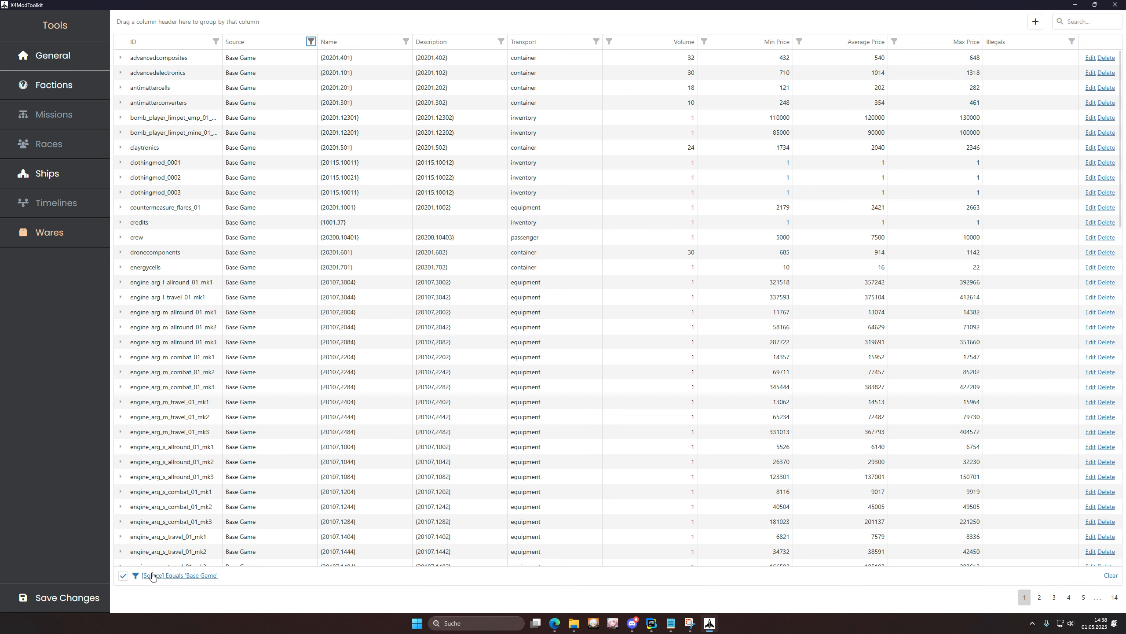
Step: Add a Filter Builder condition requiring Min Price greater than or equal to 500
{"action": "left_click", "coordinate": [191, 576]}
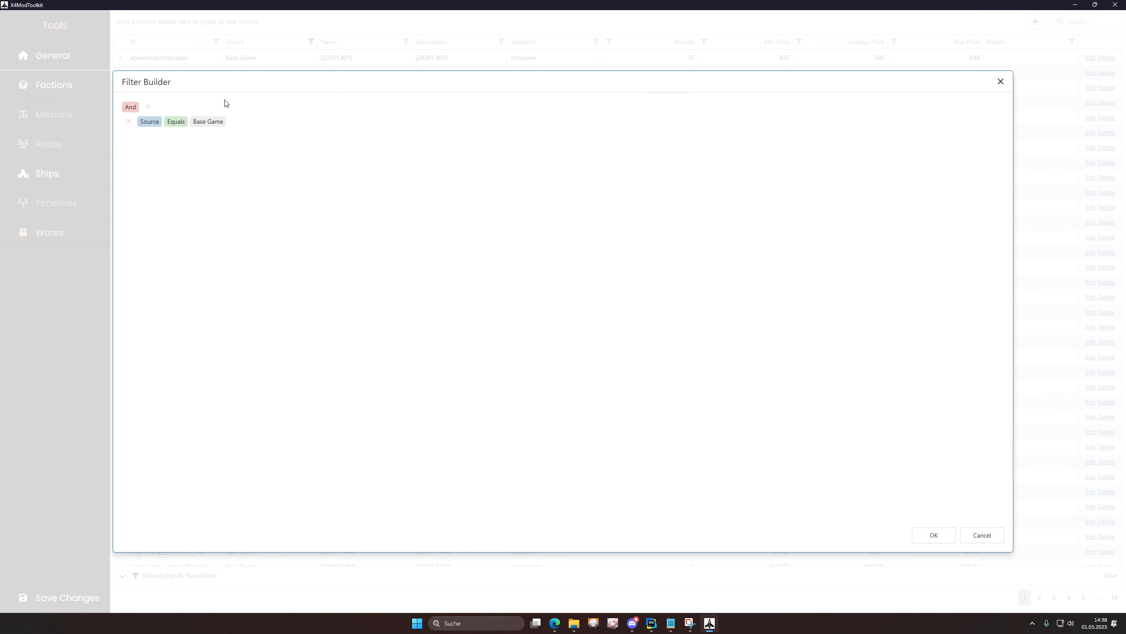
{"action": "left_click", "coordinate": [148, 107]}
{"action": "left_click", "coordinate": [159, 121]}
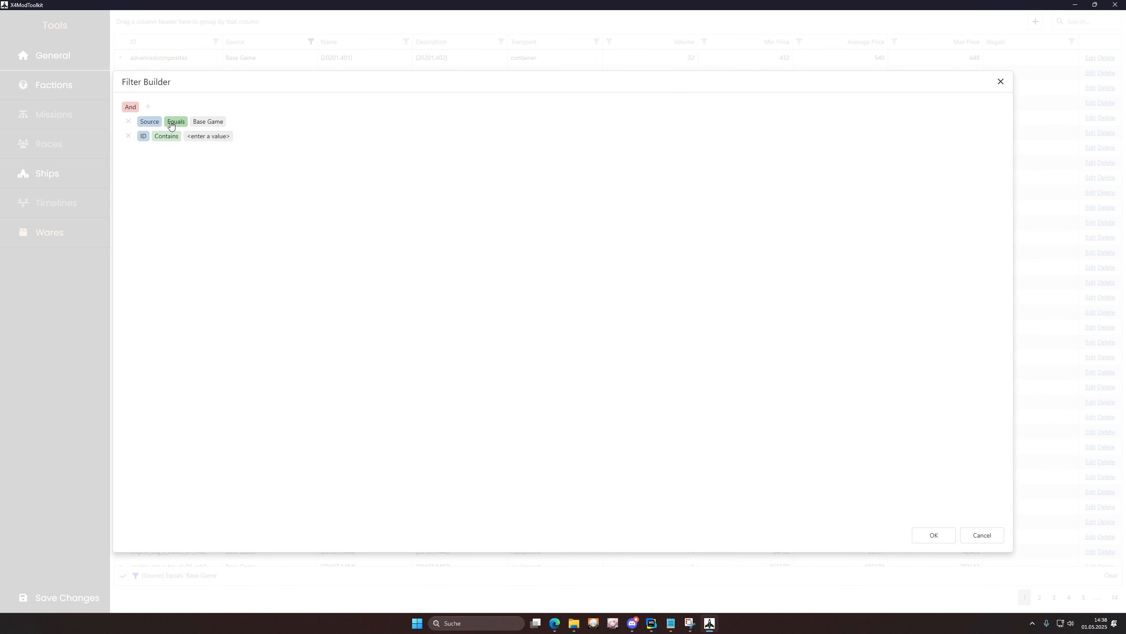
{"action": "left_click", "coordinate": [143, 136]}
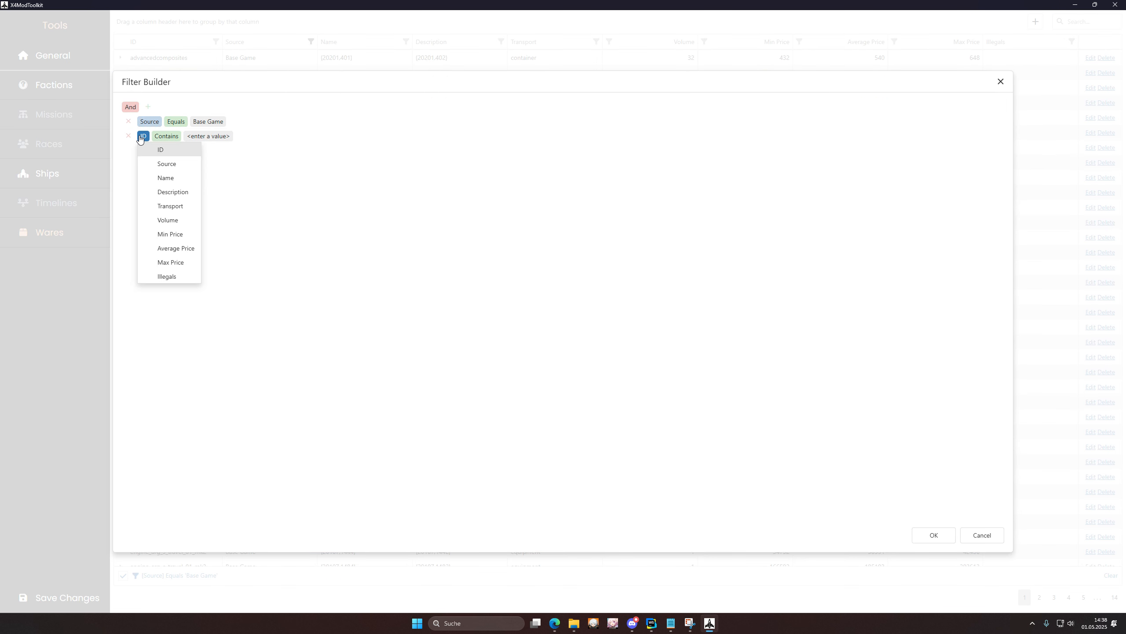
{"action": "left_click", "coordinate": [178, 234]}
{"action": "left_click", "coordinate": [184, 138]}
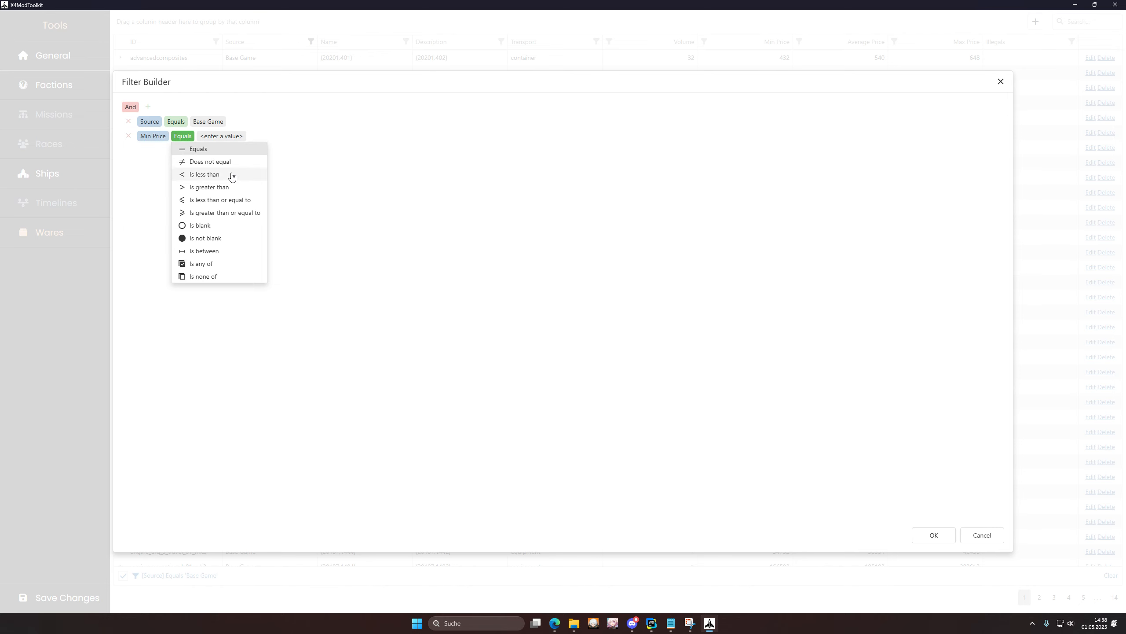
{"action": "left_click", "coordinate": [218, 212]}
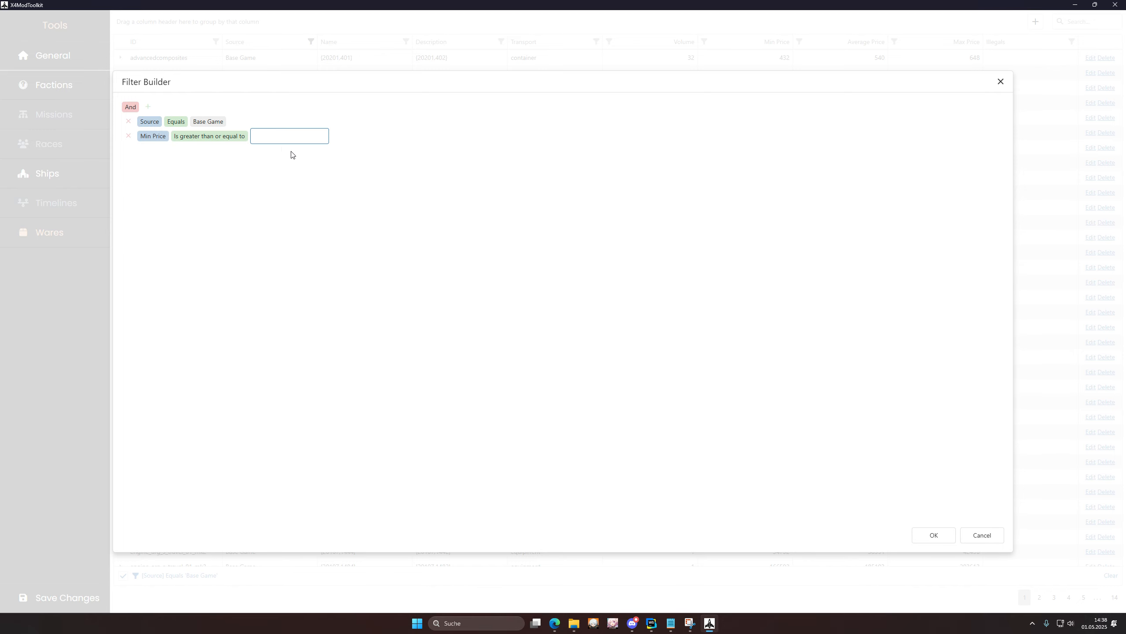
{"action": "type", "text": "500"}
{"action": "key", "text": "Return"}
{"action": "left_click", "coordinate": [940, 534]}
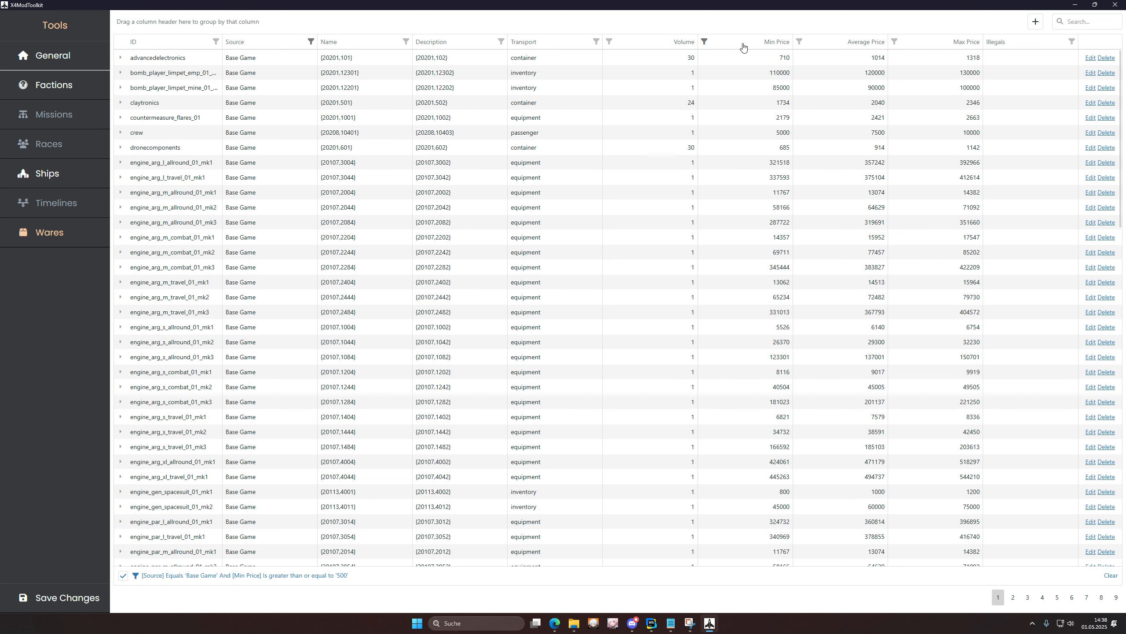